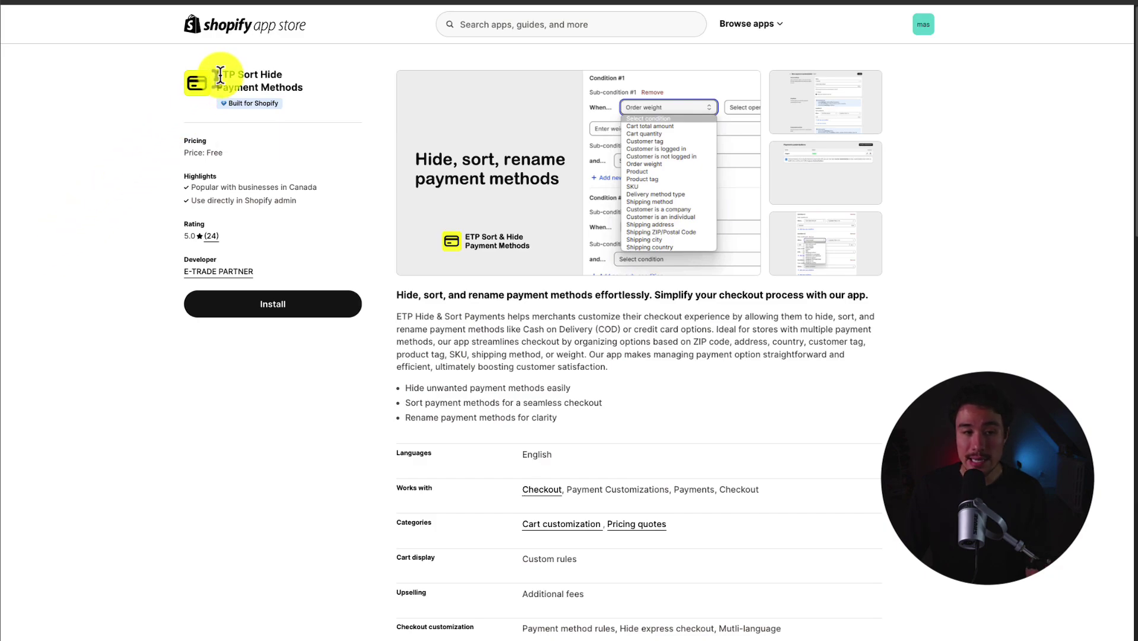
- Install the free Hide & Sort Payments app
drag(216, 74, 315, 97)
click(314, 90)
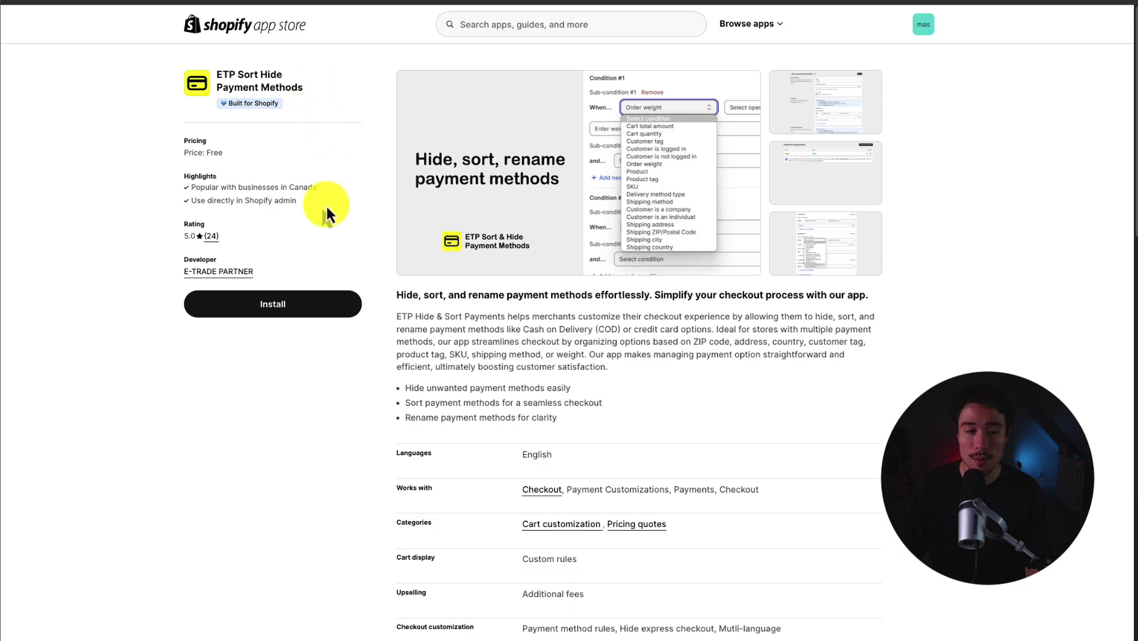
drag(183, 152, 219, 155)
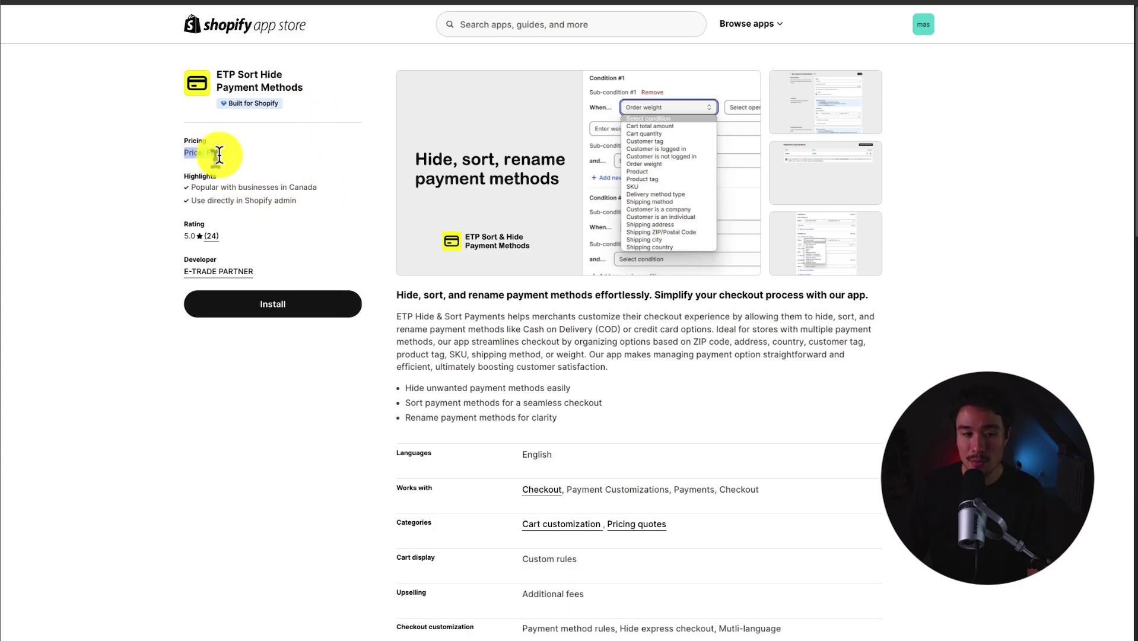
click(233, 157)
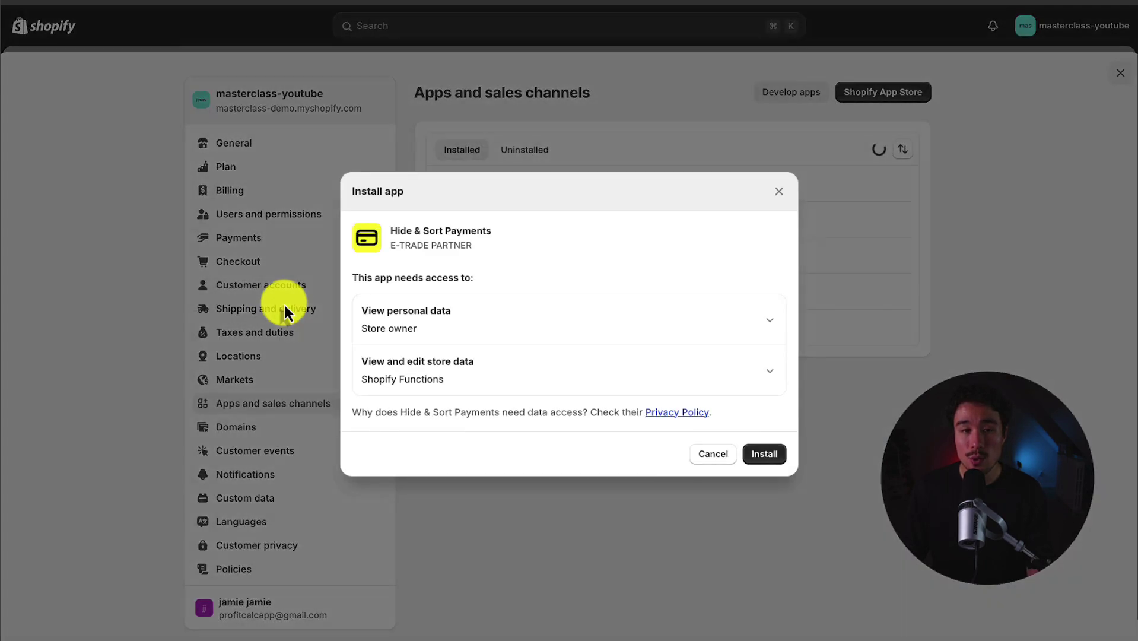
click(752, 455)
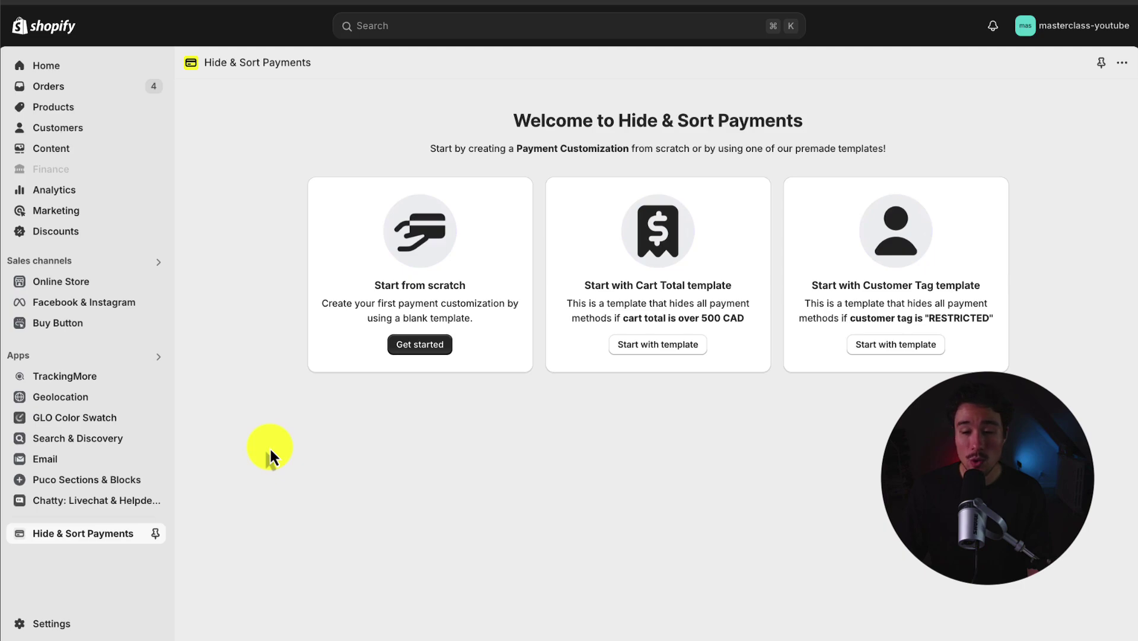
- Pin Hide & Sort Payments to the admin sidebar for quick access
click(155, 534)
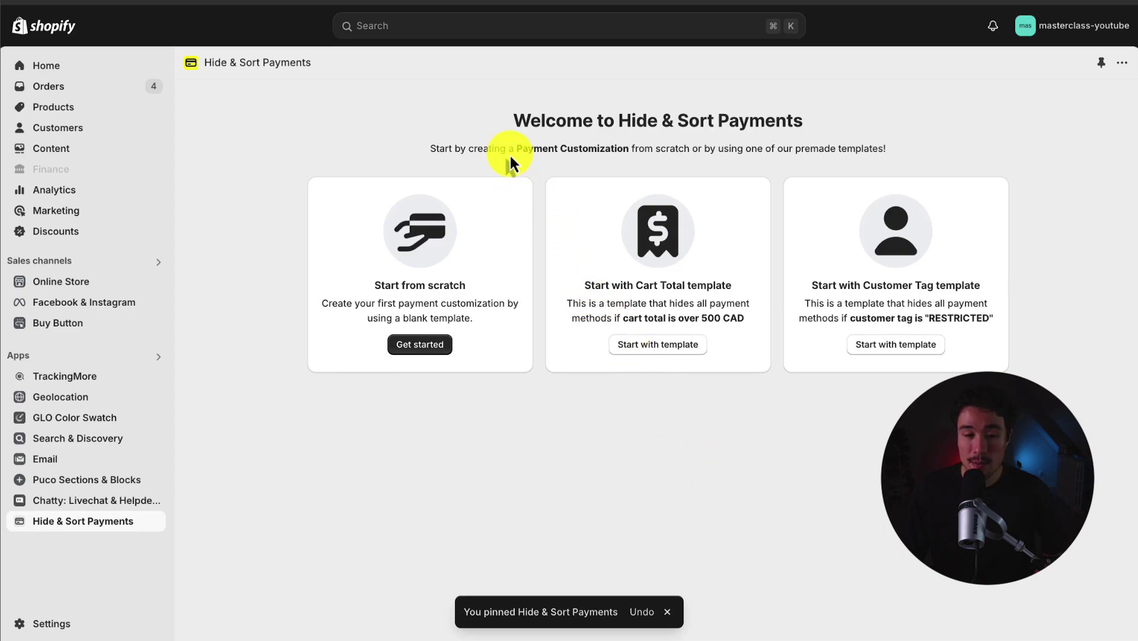
drag(509, 149, 779, 153)
click(840, 152)
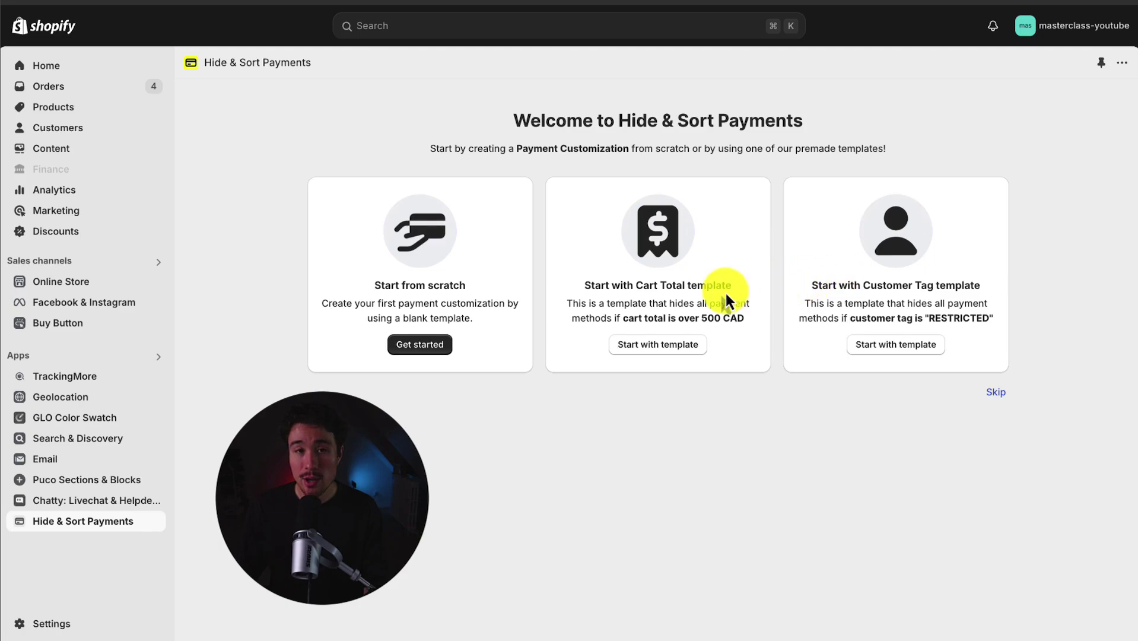
- Start a customization from scratch, set Status to Active, and name it 'Cart Over $100'
click(428, 345)
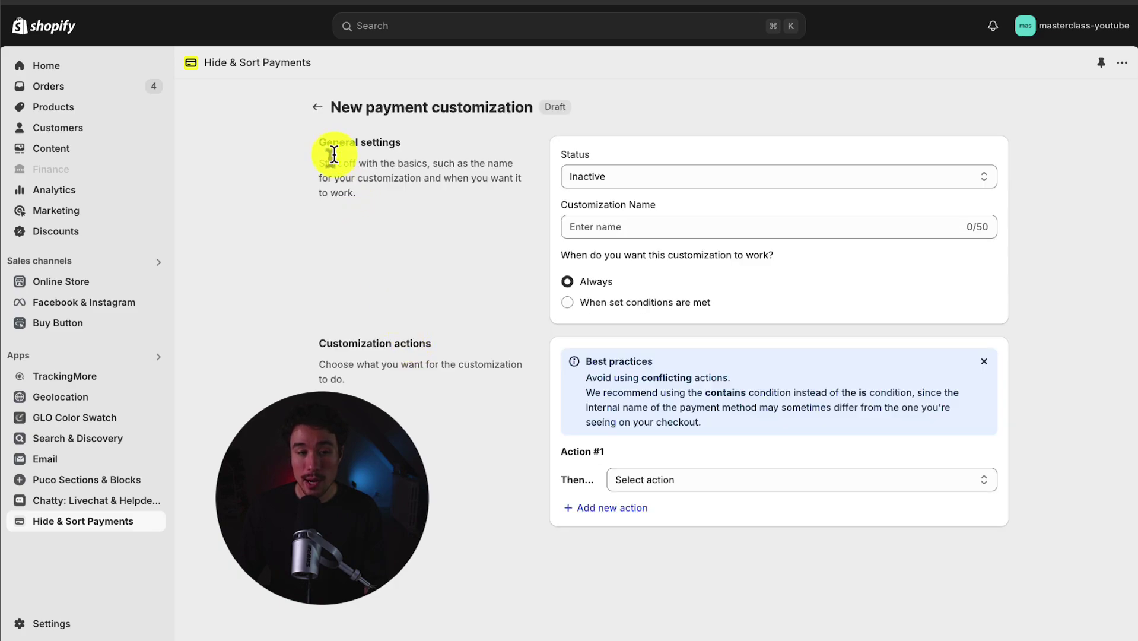
click(579, 175)
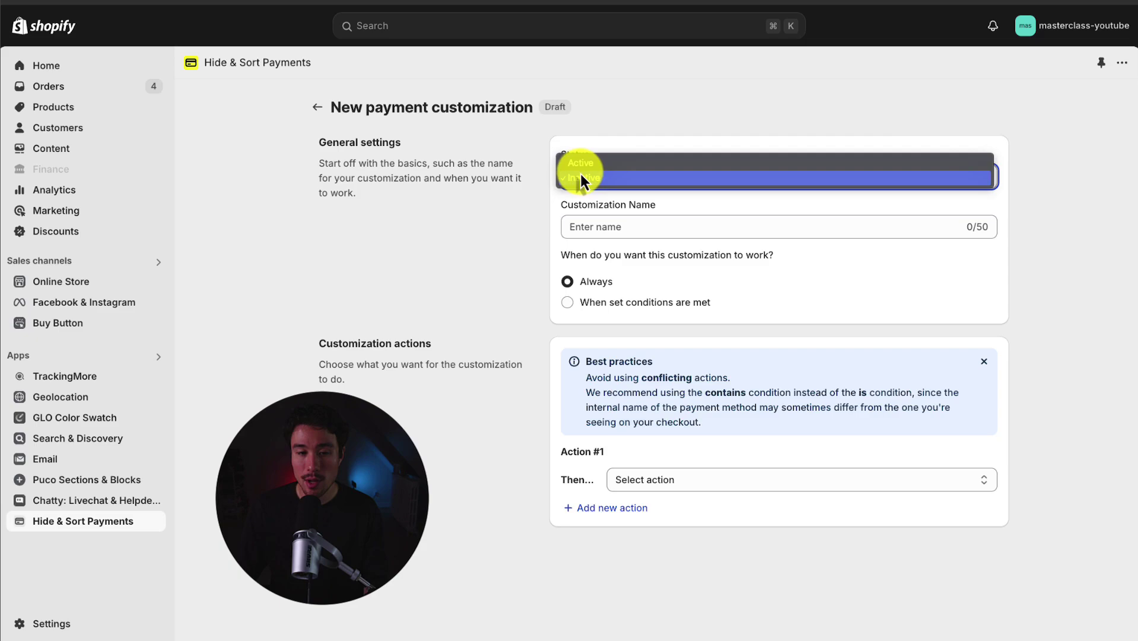
click(576, 167)
click(628, 228)
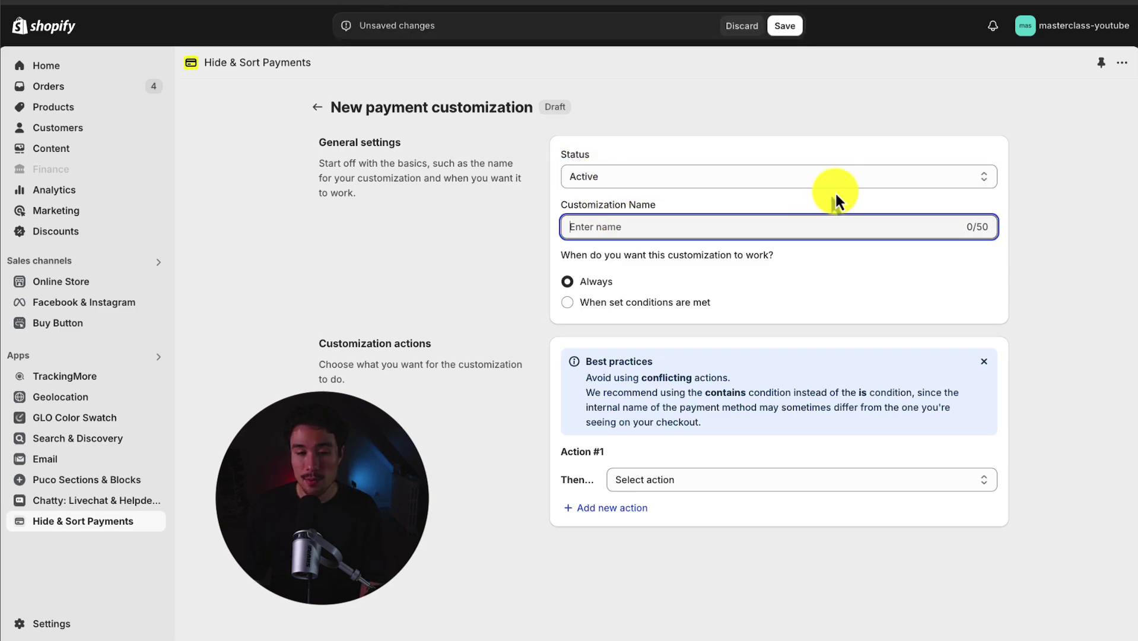
text(Cart)
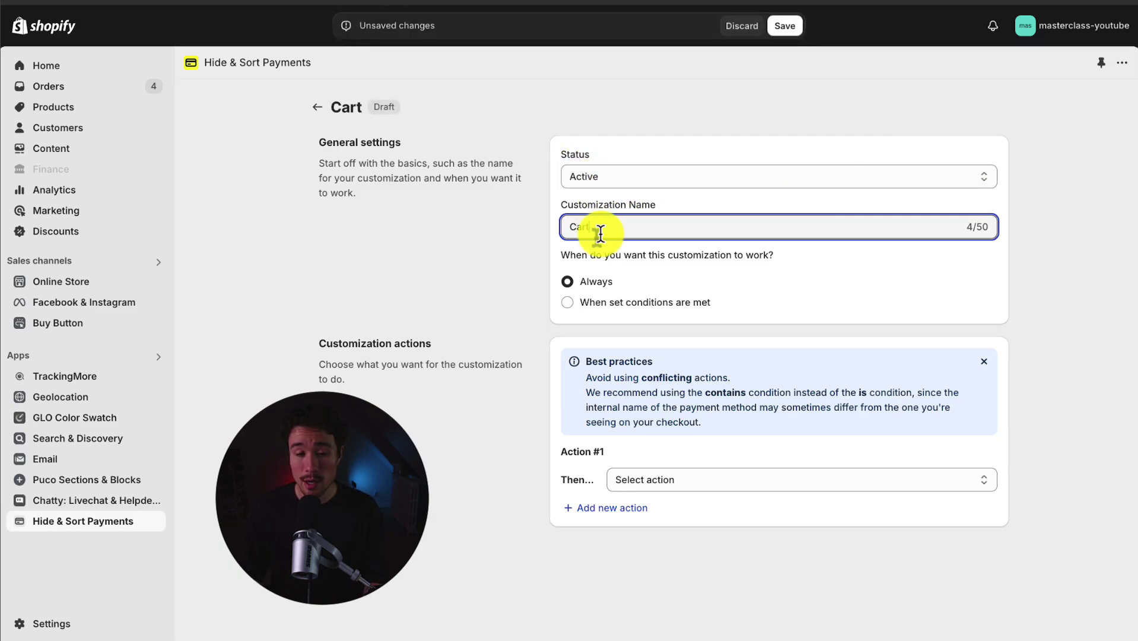
text( Over $100)
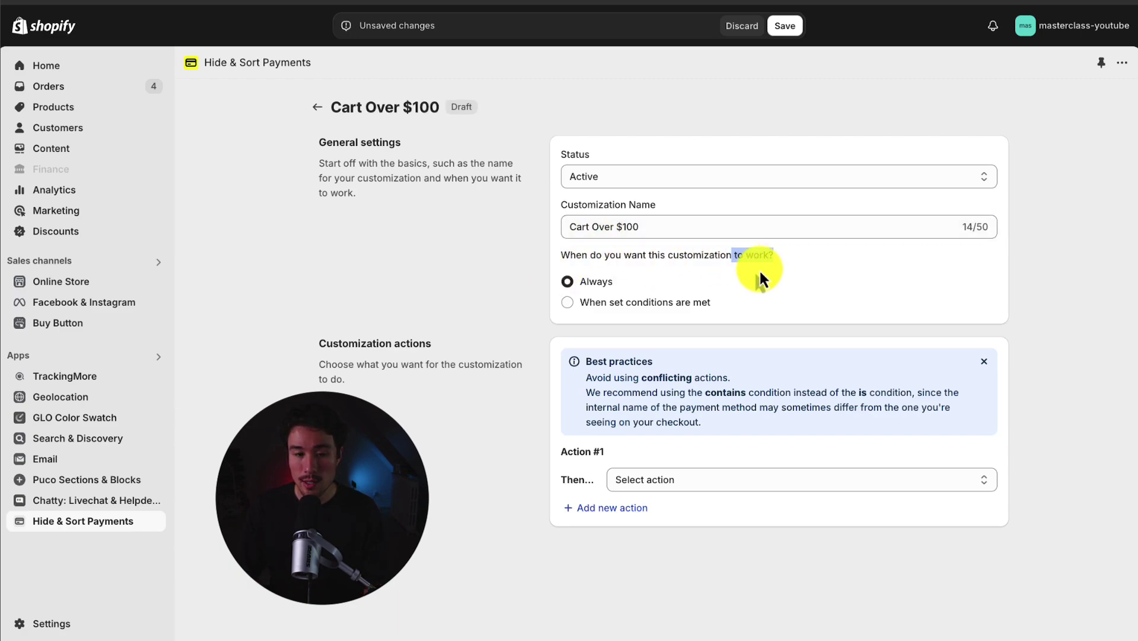
- Choose 'When set conditions are met' and scroll past the condition tips to the empty Condition #1
click(603, 304)
scroll(603, 304, down, 2)
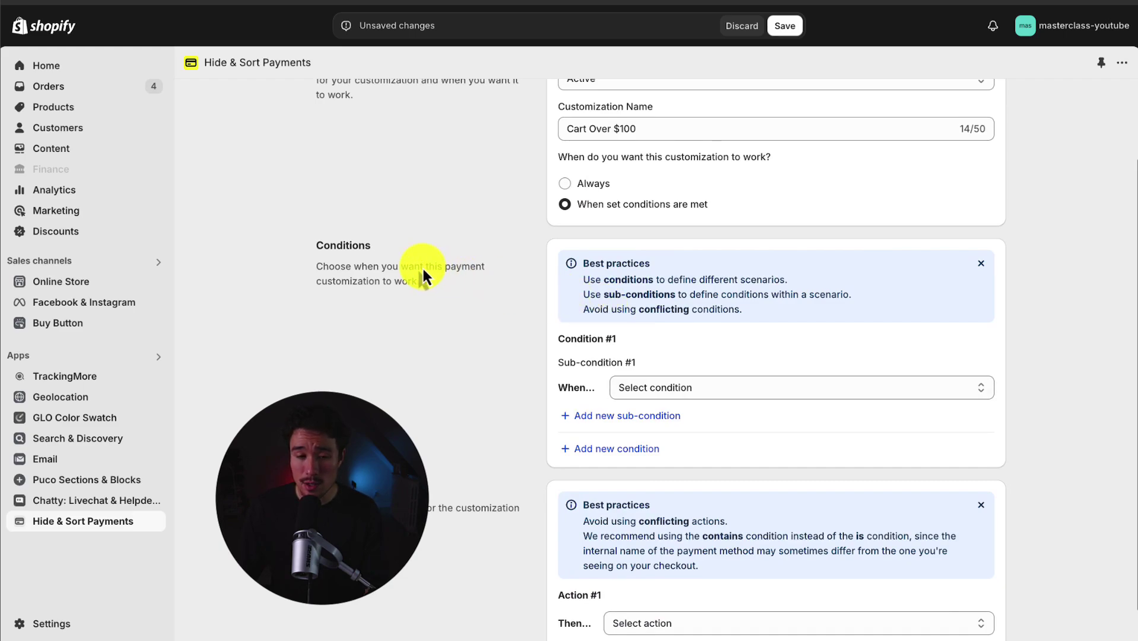
scroll(414, 325, down, 1)
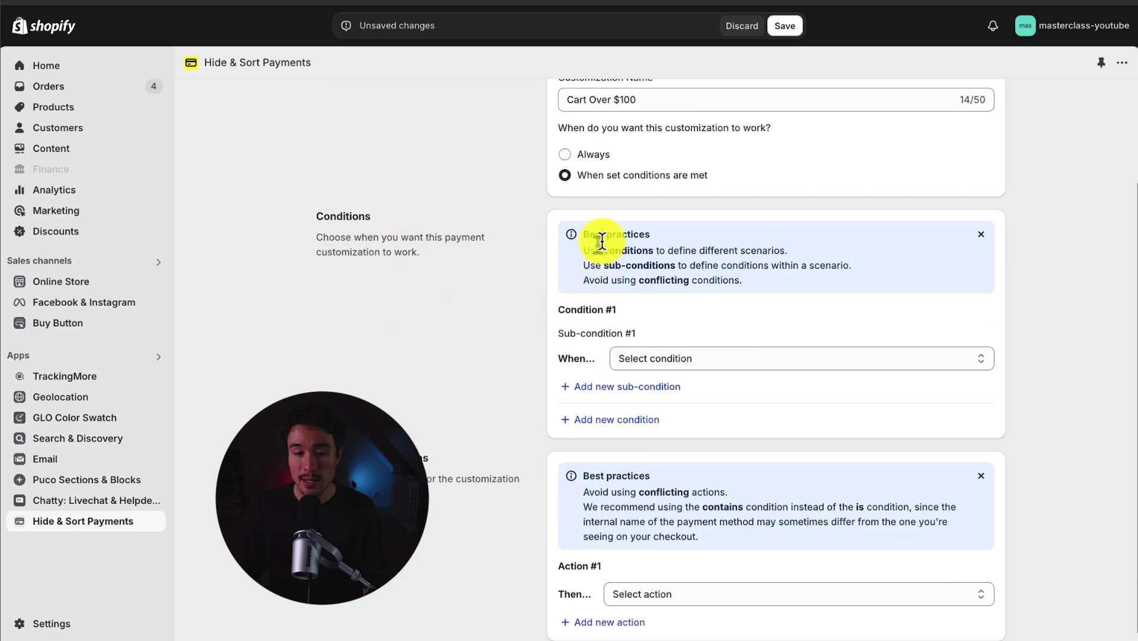
drag(628, 250, 814, 261)
click(814, 261)
drag(609, 265, 852, 274)
click(781, 286)
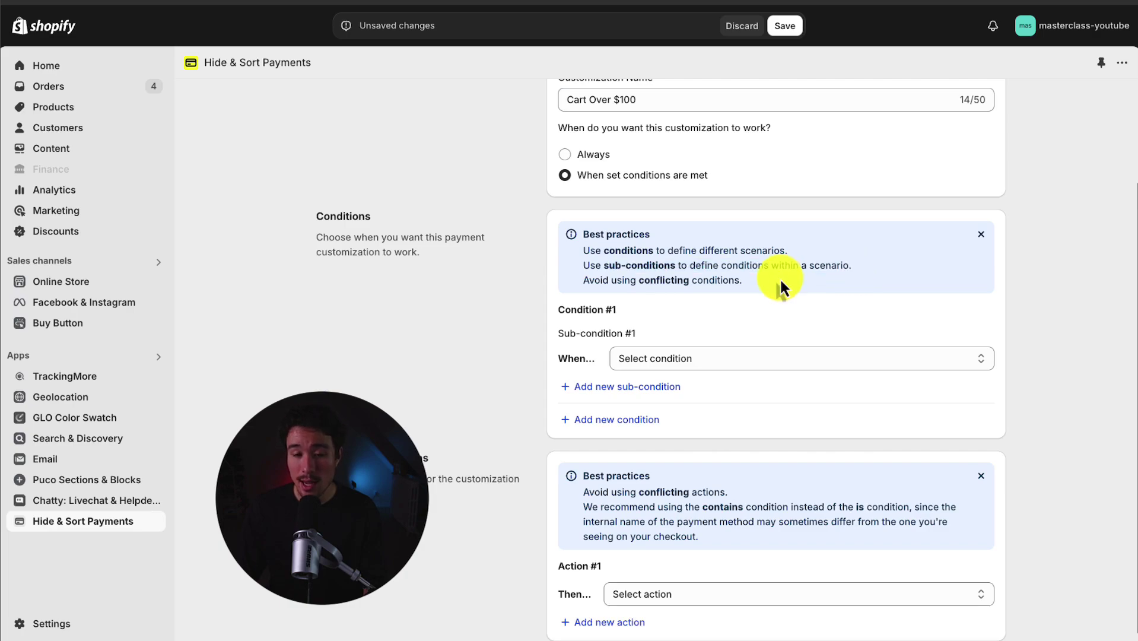
scroll(747, 291, down, 1)
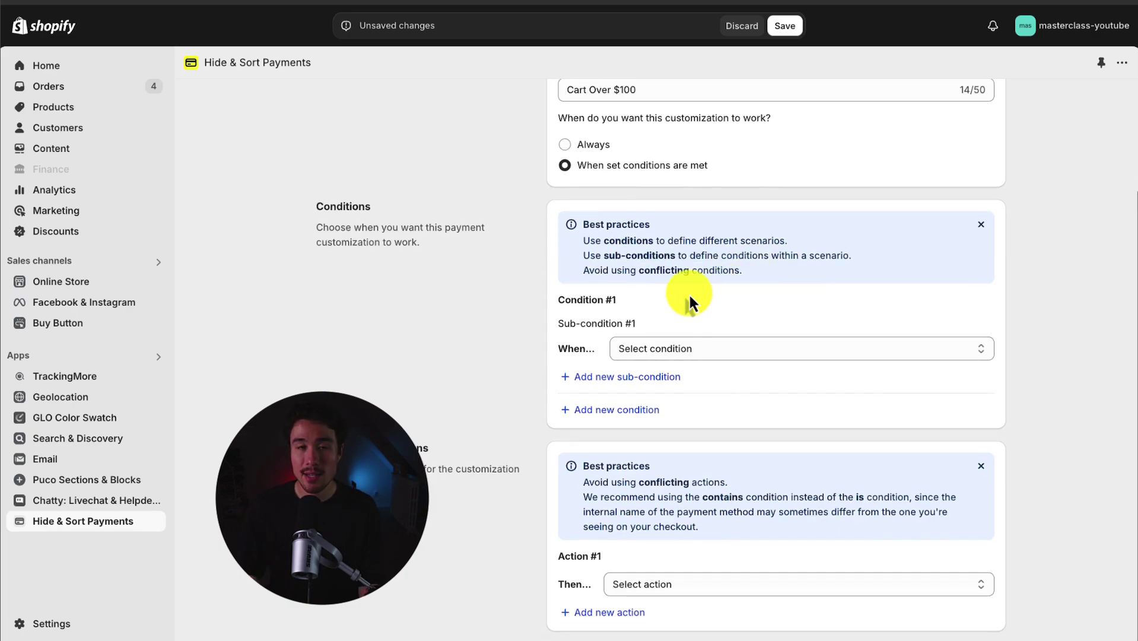
drag(591, 299, 646, 300)
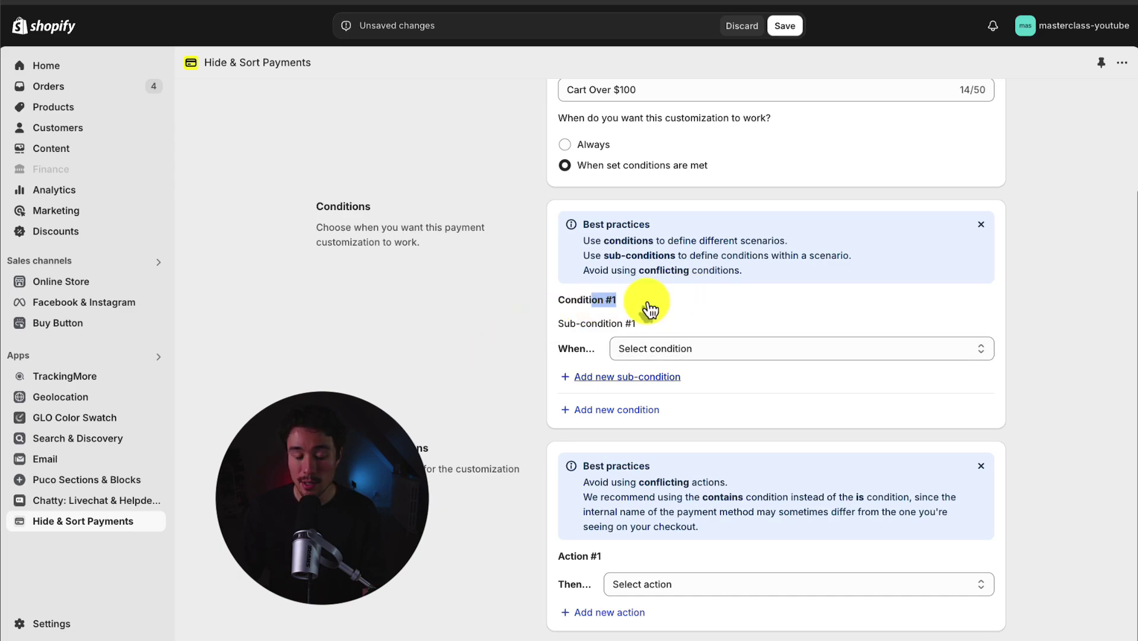
click(522, 386)
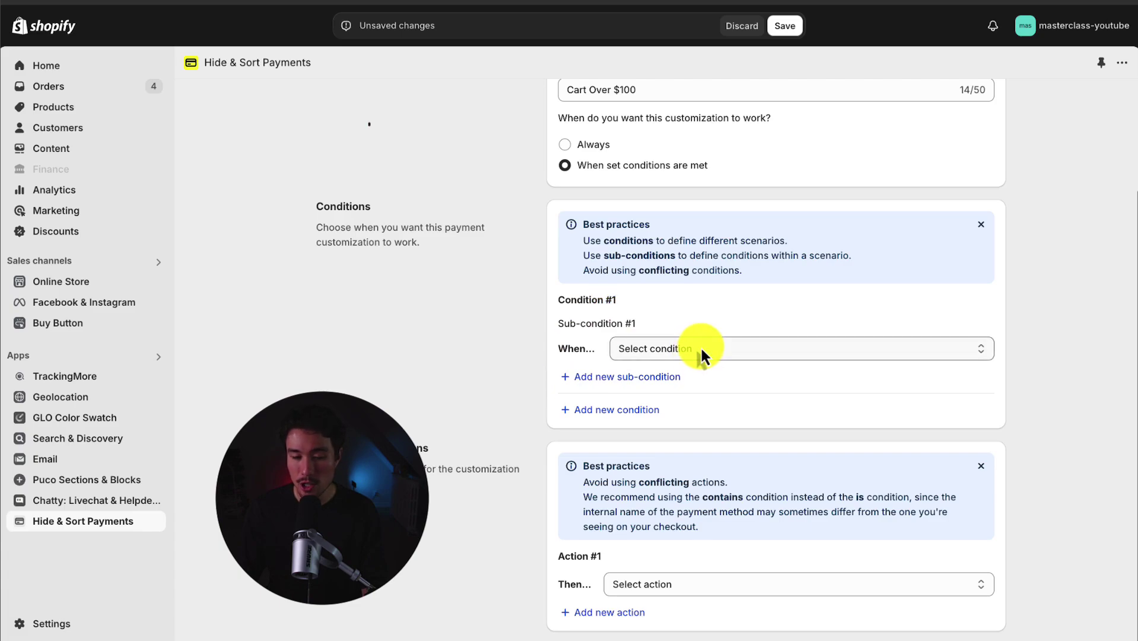
- Base Condition #1 on Cart total amount
click(683, 350)
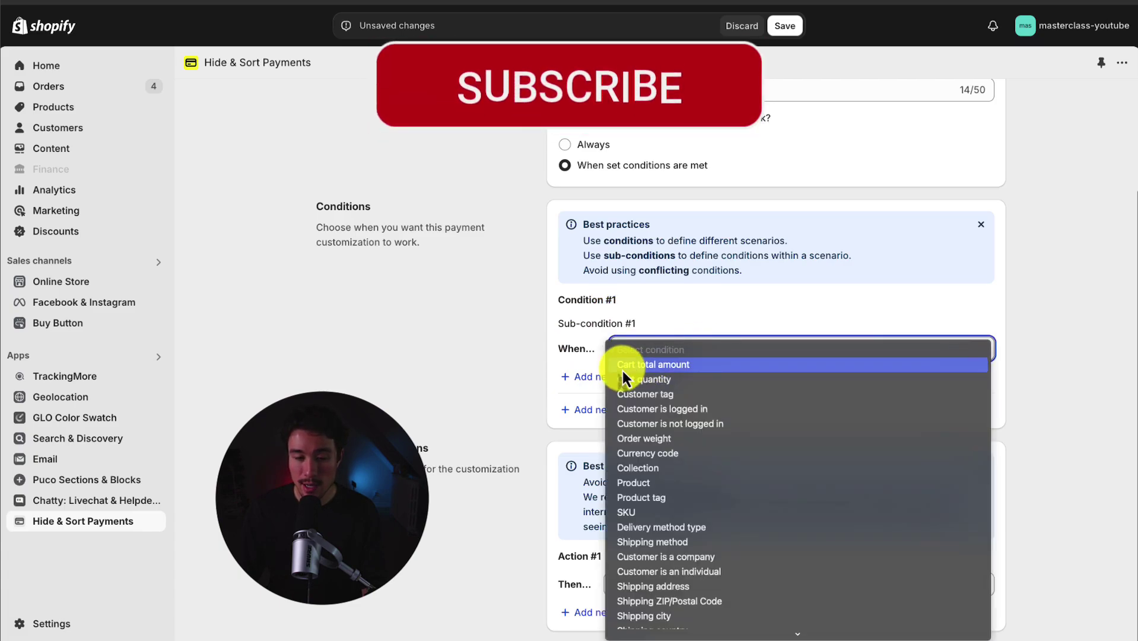
key(Down)
key(Down)
key(Down)
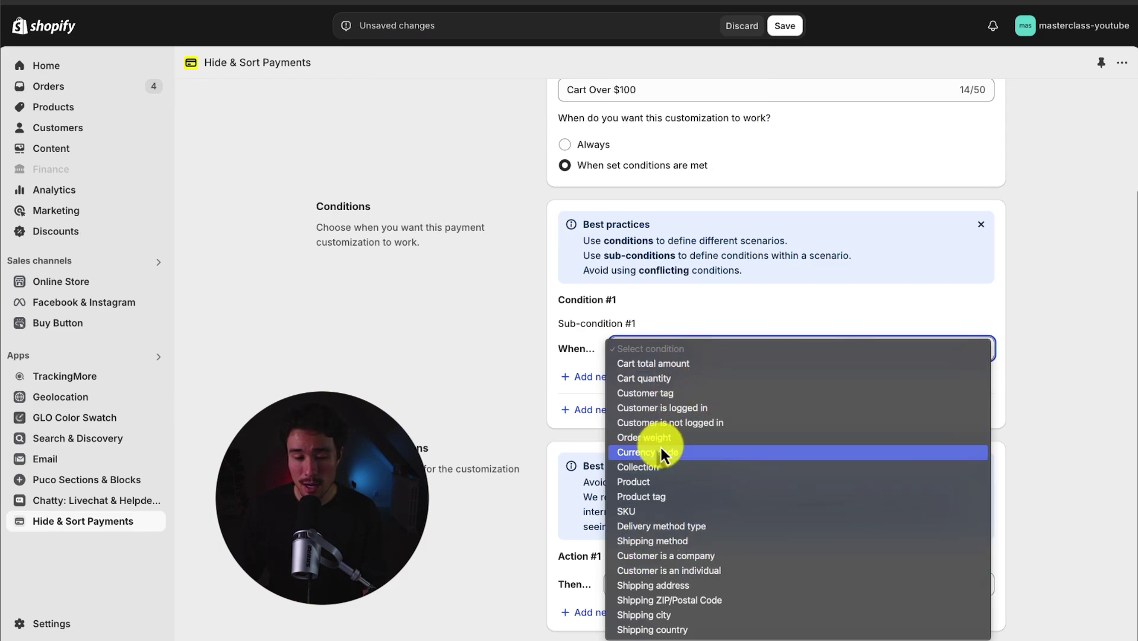
key(Down)
key(Up)
key(Up)
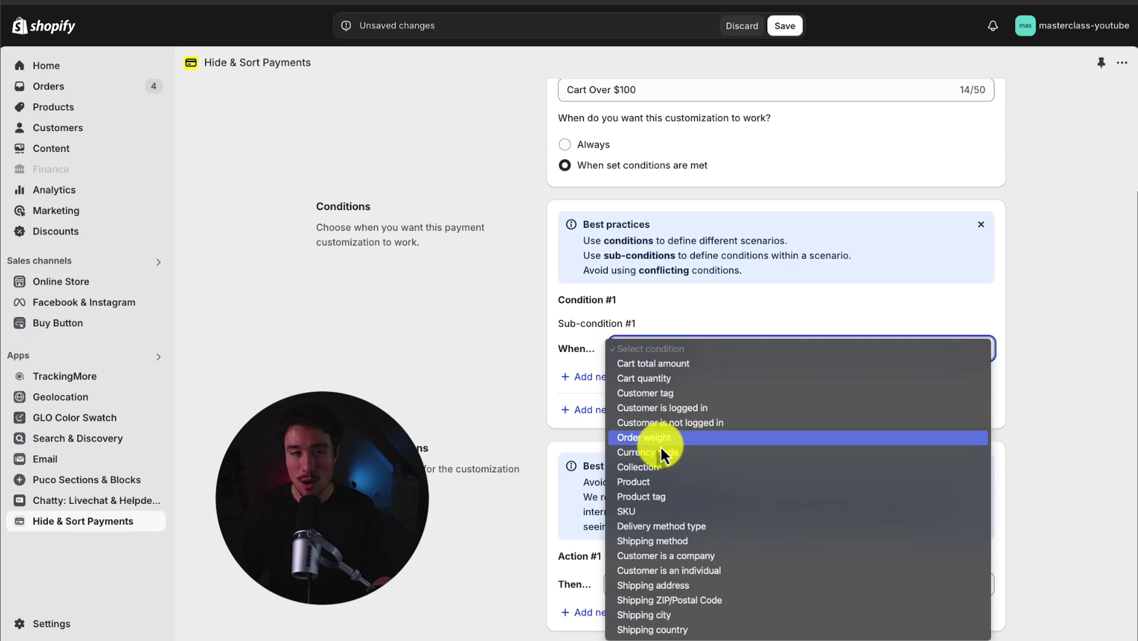
key(Up)
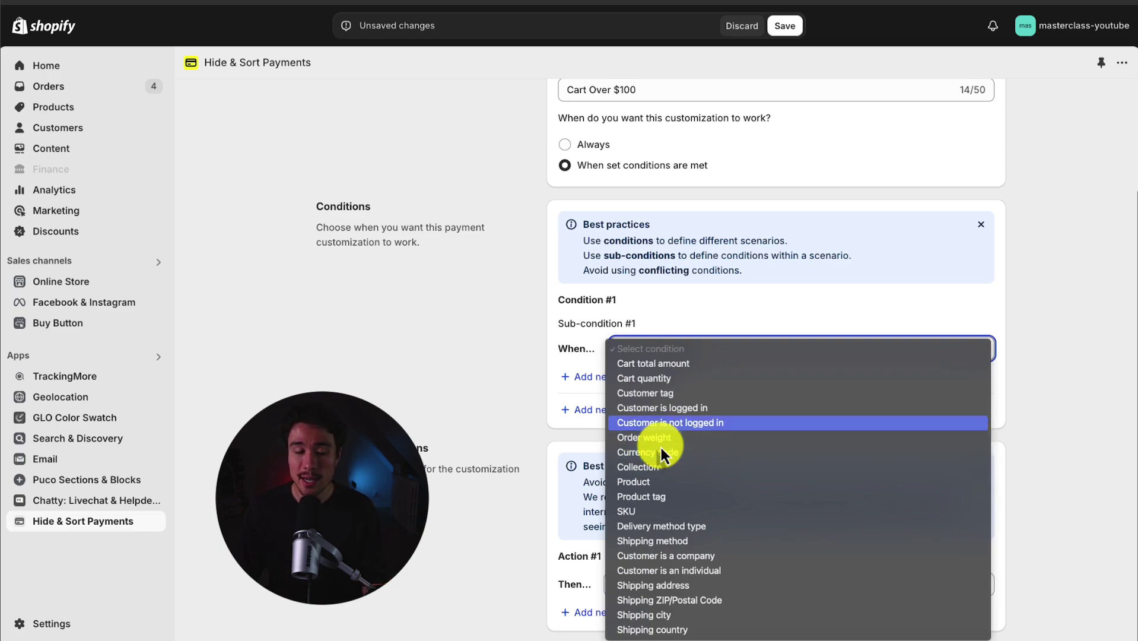
click(639, 368)
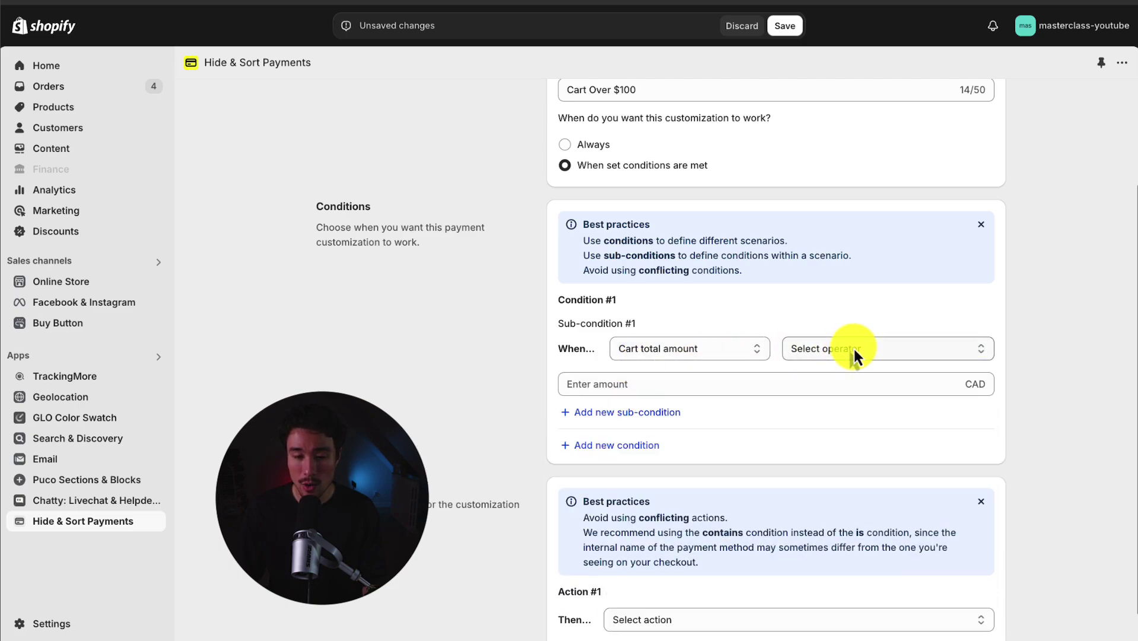
- Set the operator to 'is greater than or is' with value 100, discarding an extra sub-condition
click(854, 354)
click(857, 364)
click(800, 378)
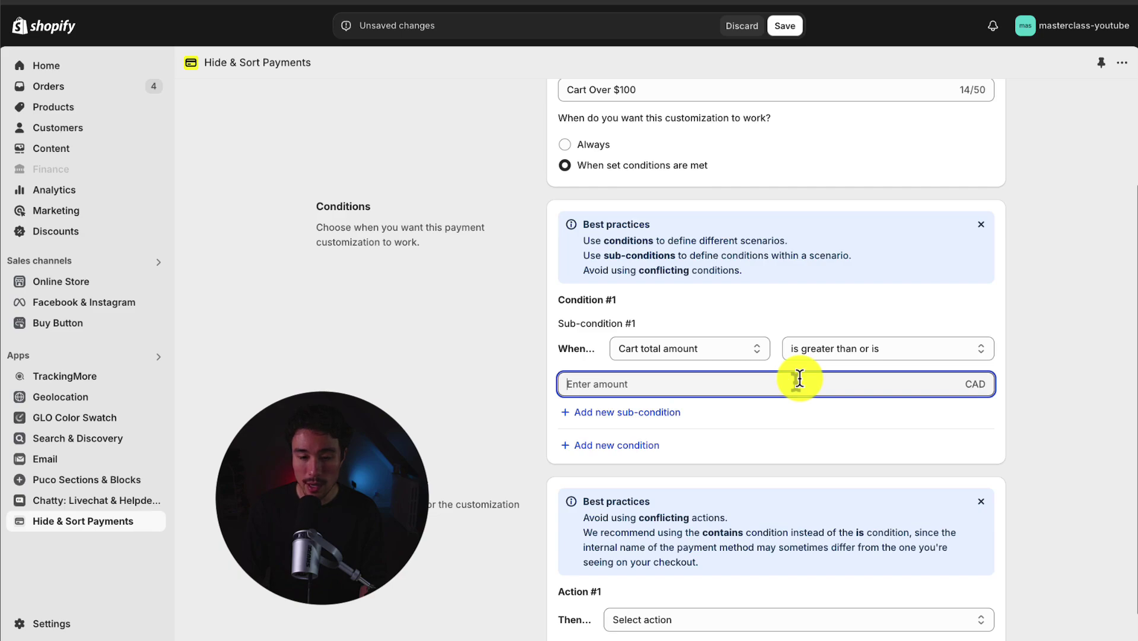
text(100)
click(621, 410)
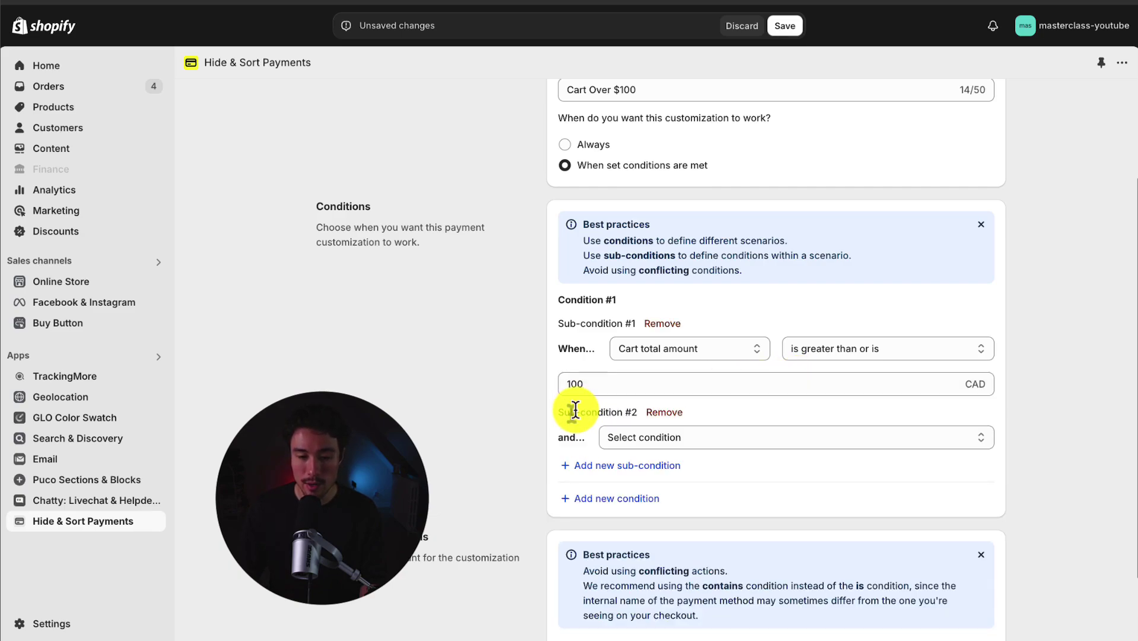
click(656, 442)
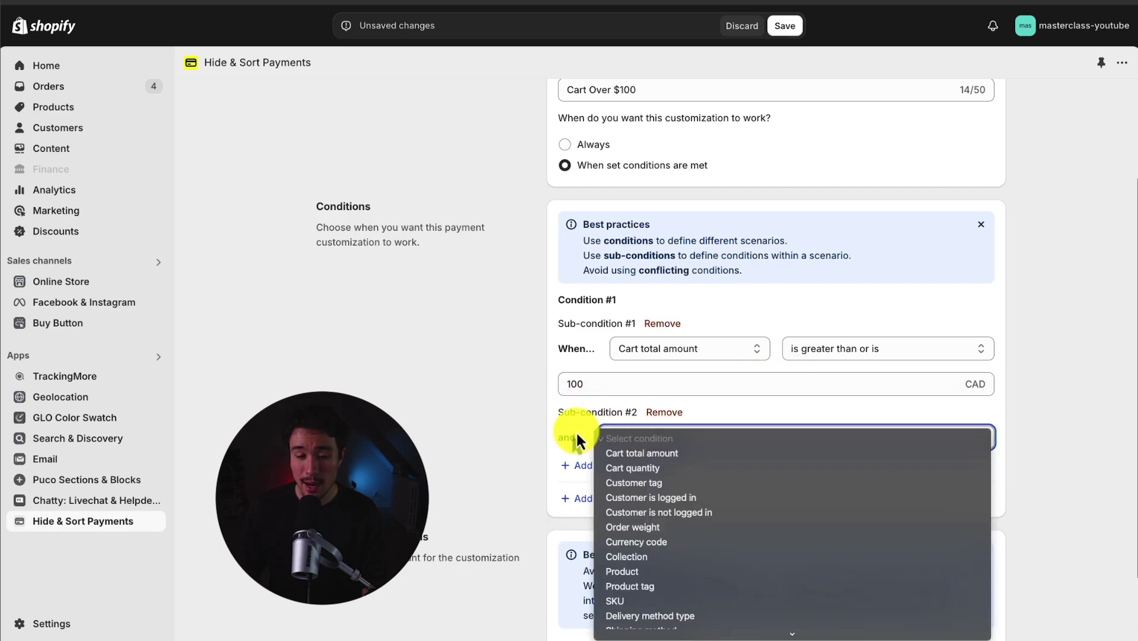
click(485, 429)
click(663, 412)
scroll(496, 423, down, 1)
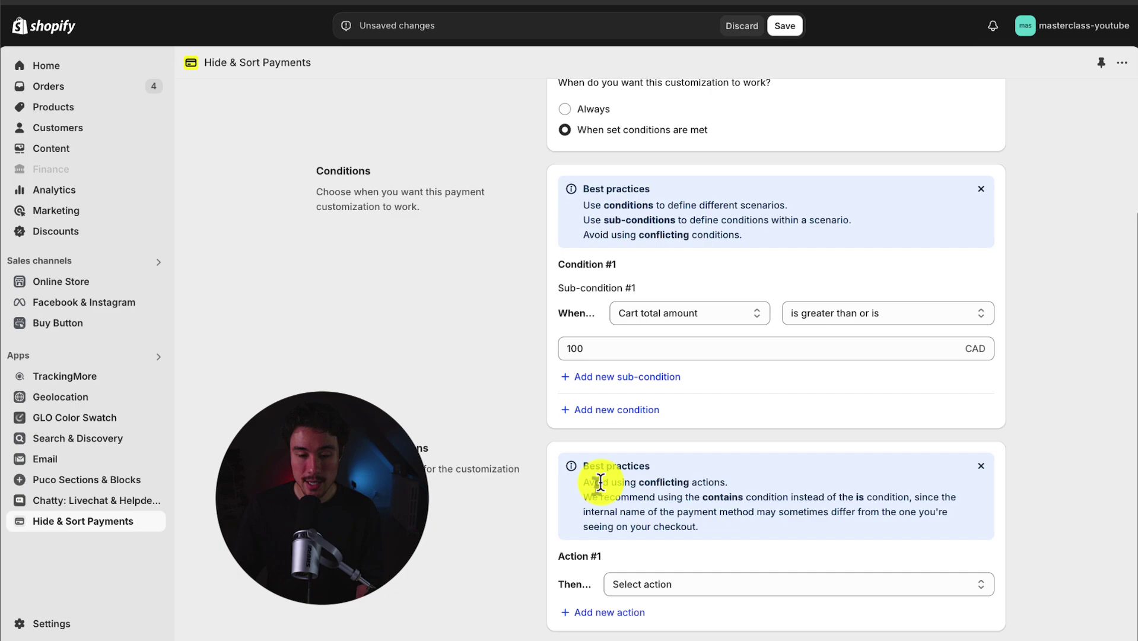
- Set Action #1 to show only the payment method whose name is COD
click(639, 583)
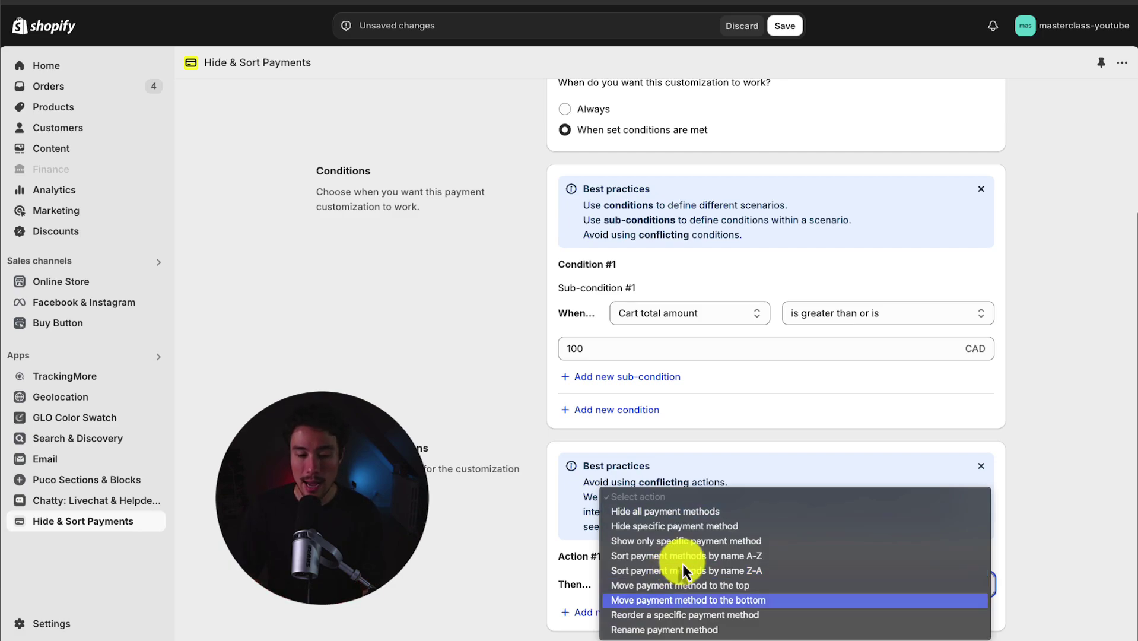
click(682, 561)
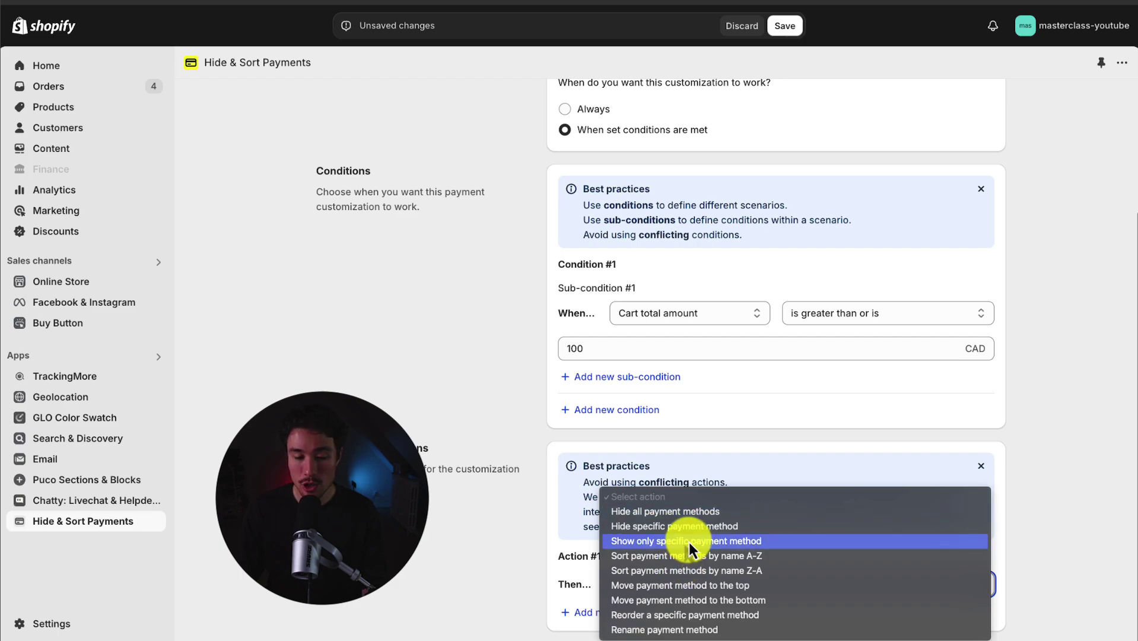
click(689, 542)
scroll(489, 498, down, 1)
click(789, 550)
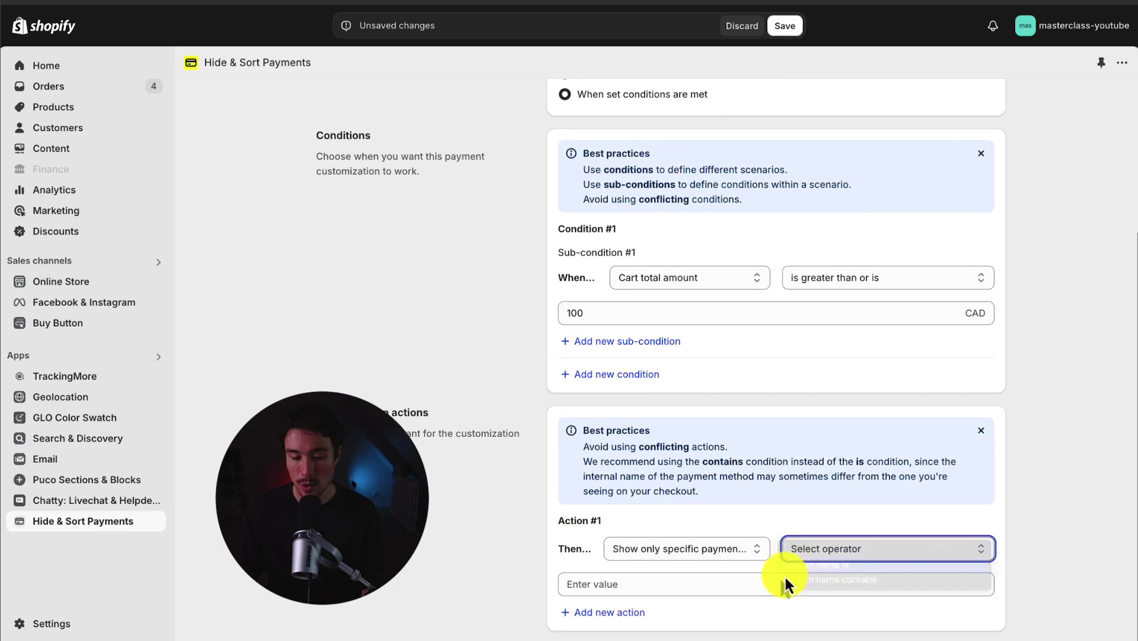
click(795, 564)
click(712, 584)
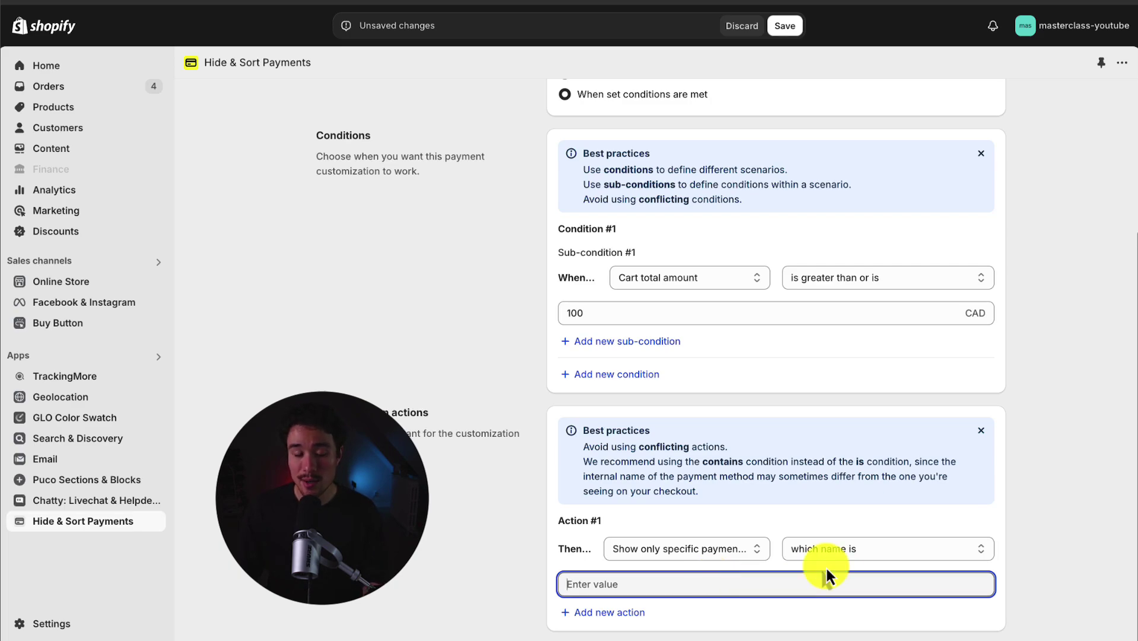
text(COD)
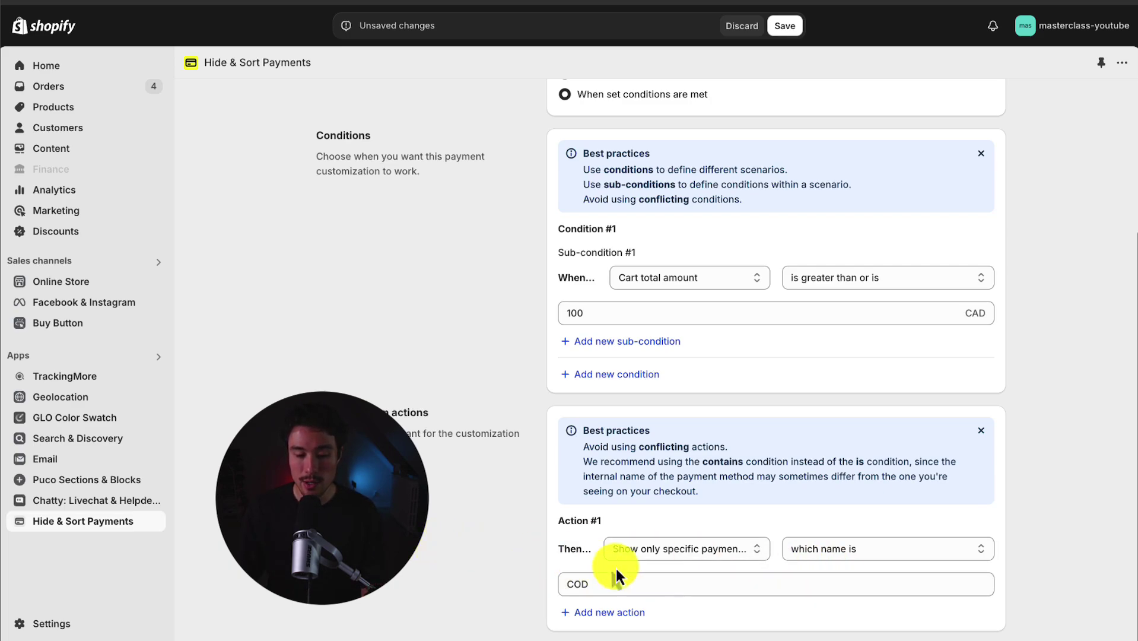
click(617, 578)
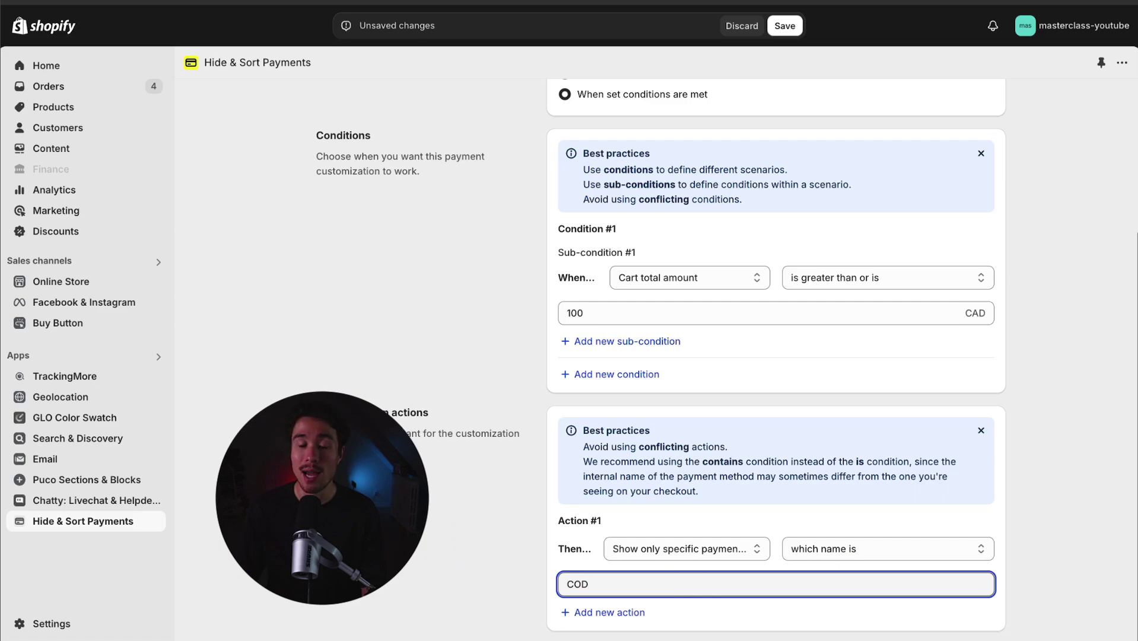
- Add three extra actions, then remove them so only Action #1 remains
click(606, 614)
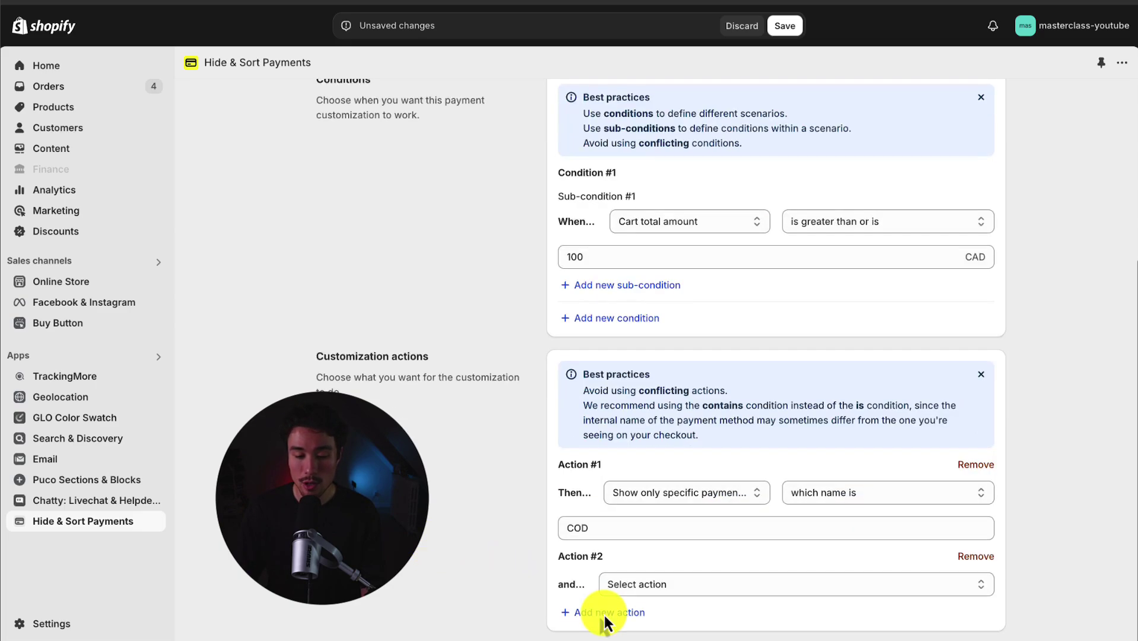
click(600, 616)
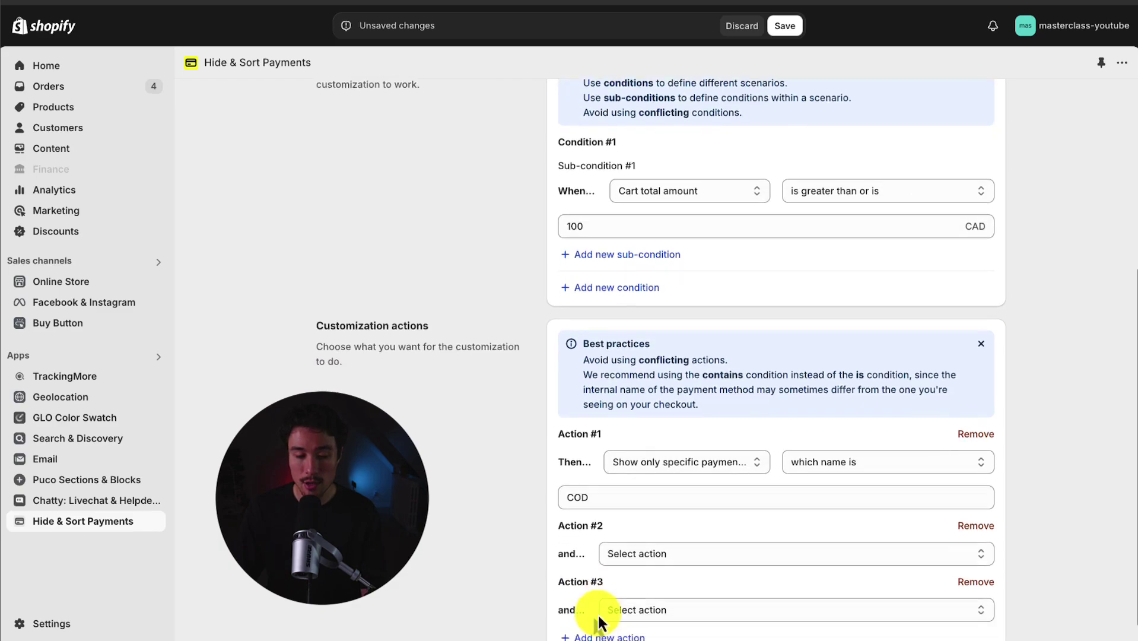
click(584, 619)
click(975, 551)
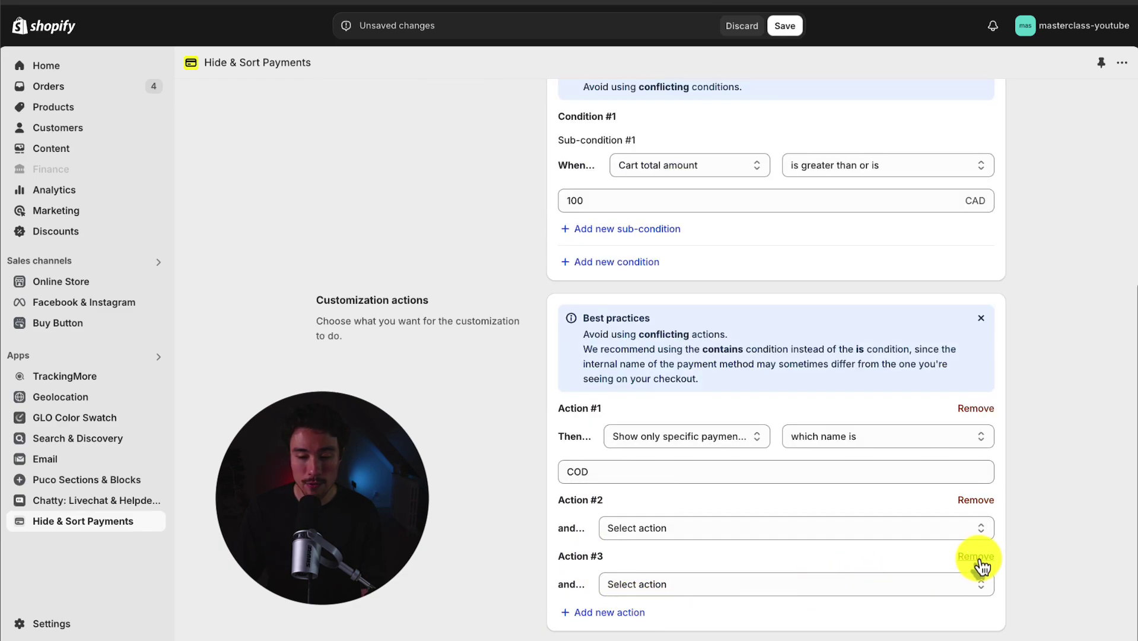
click(978, 556)
click(977, 556)
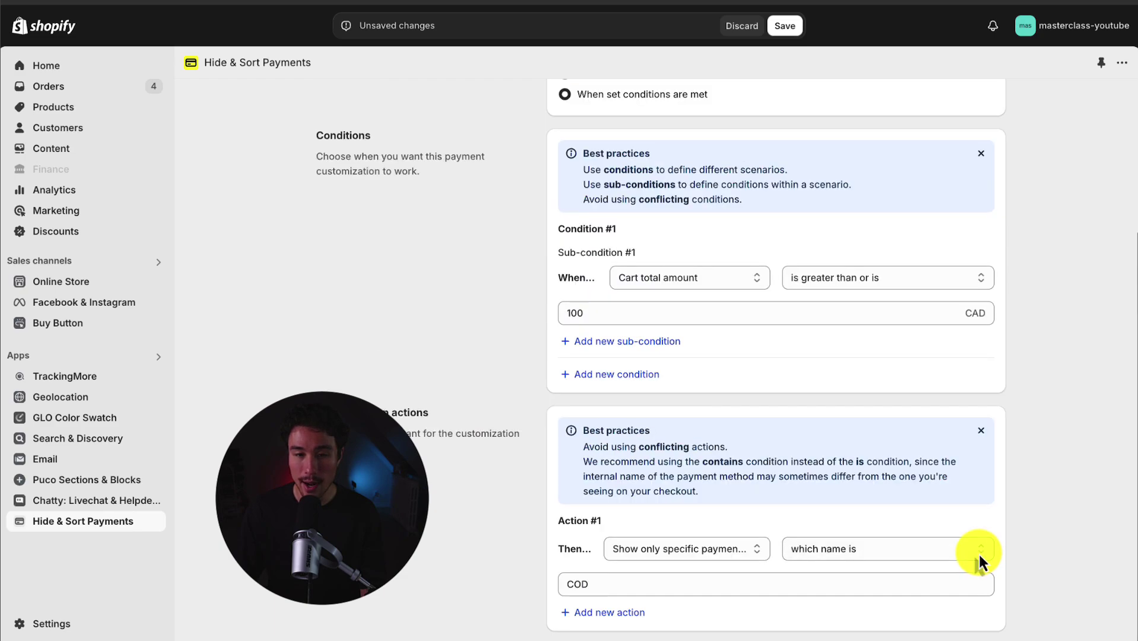
- Save Cart Over $100 and return to the Payment customizations list, where it shows Active
scroll(507, 232, up, 4)
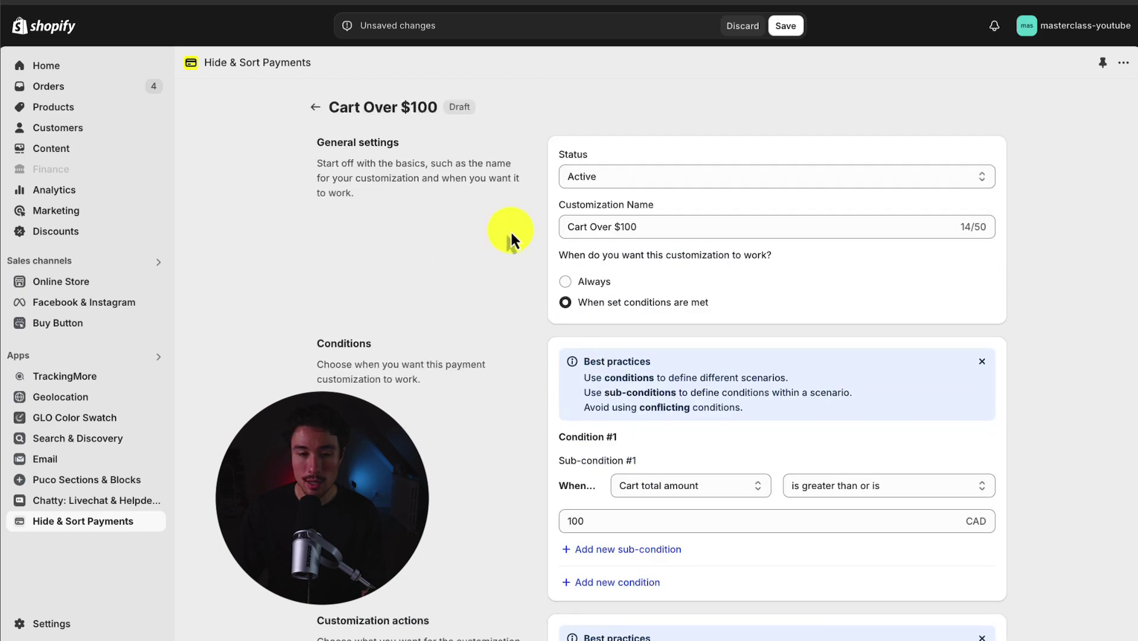
click(789, 33)
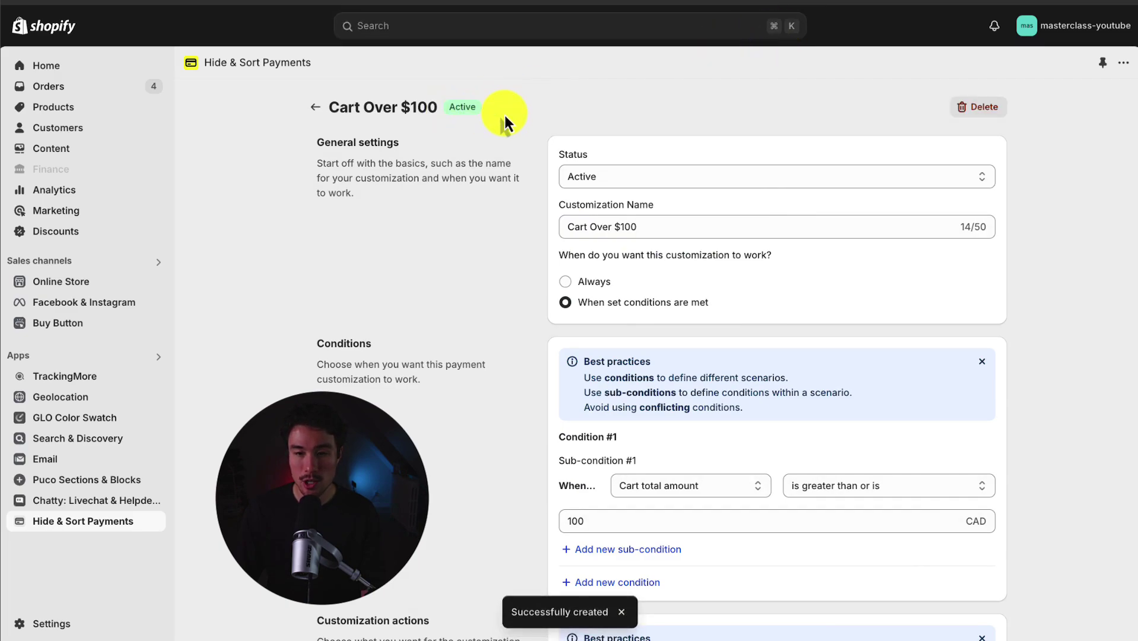
click(318, 111)
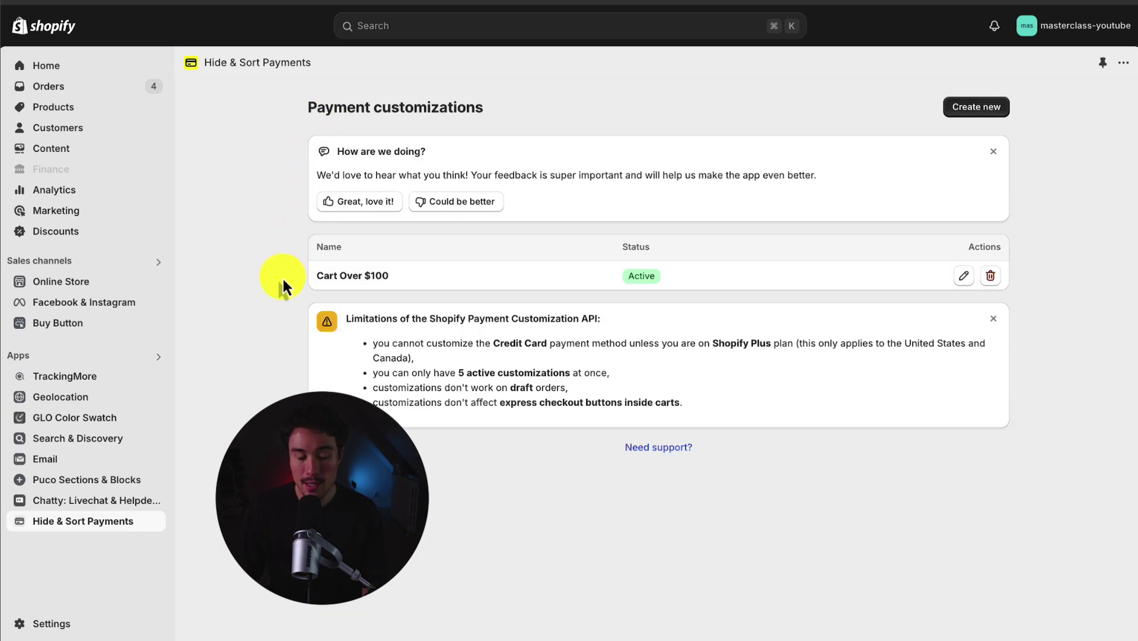
drag(287, 285, 729, 289)
click(734, 289)
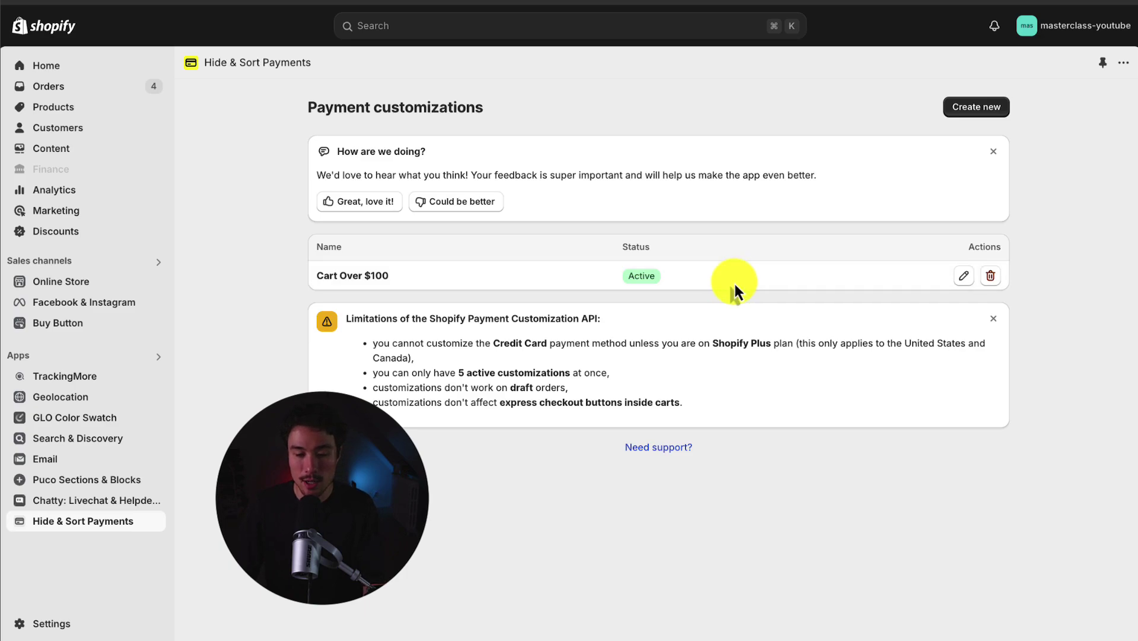
- Note the 5 active customizations limit, then reopen Cart Over $100
double_click(415, 402)
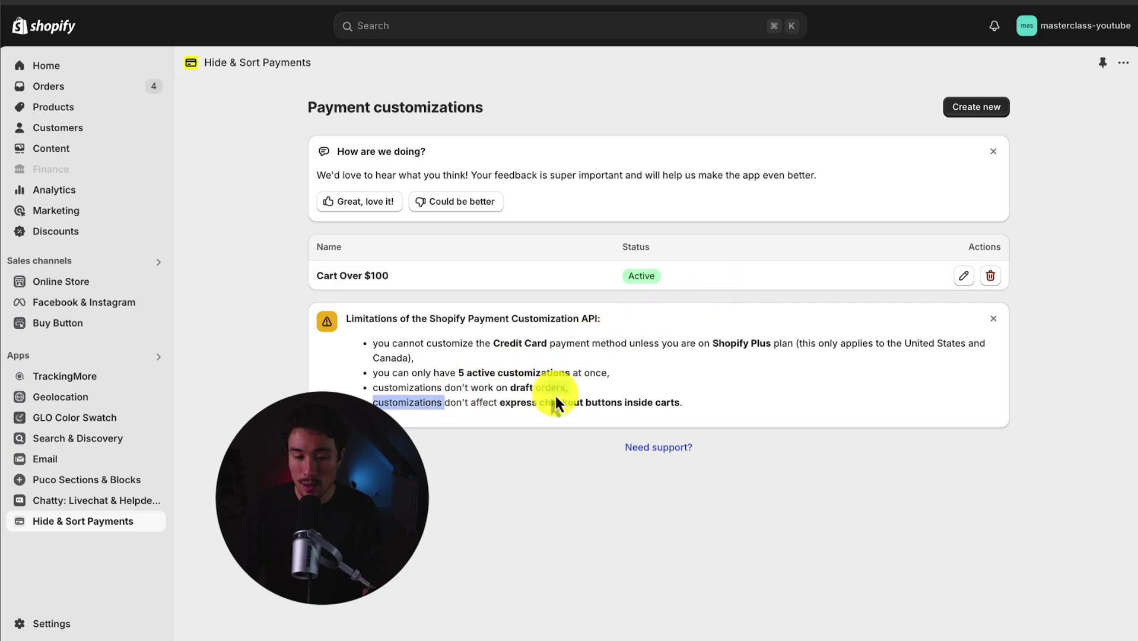
click(583, 402)
drag(382, 373, 626, 374)
click(617, 371)
click(383, 279)
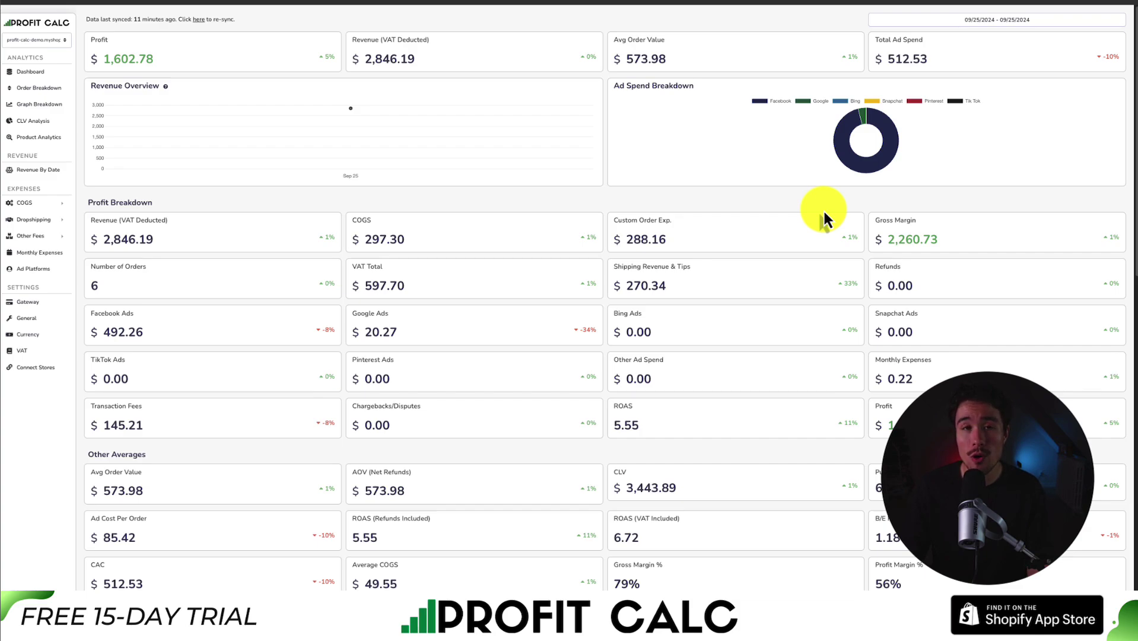
- Switch the Profit Calc dashboard to Last 7 Days (09/19–09/25/2024) and scroll through its metrics
click(1012, 20)
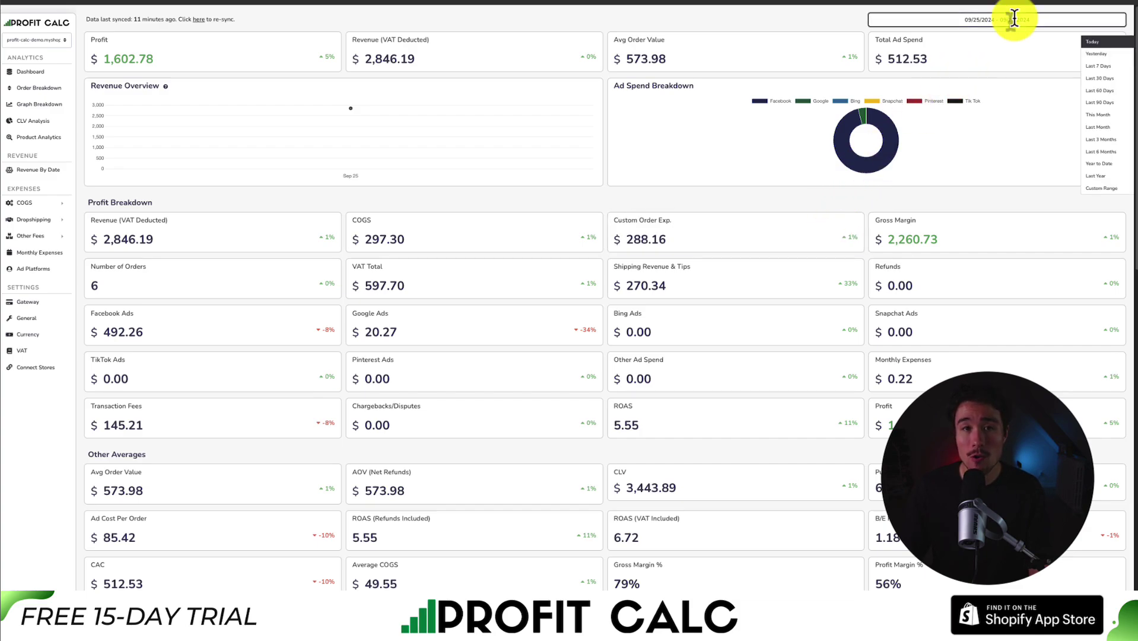
click(1092, 75)
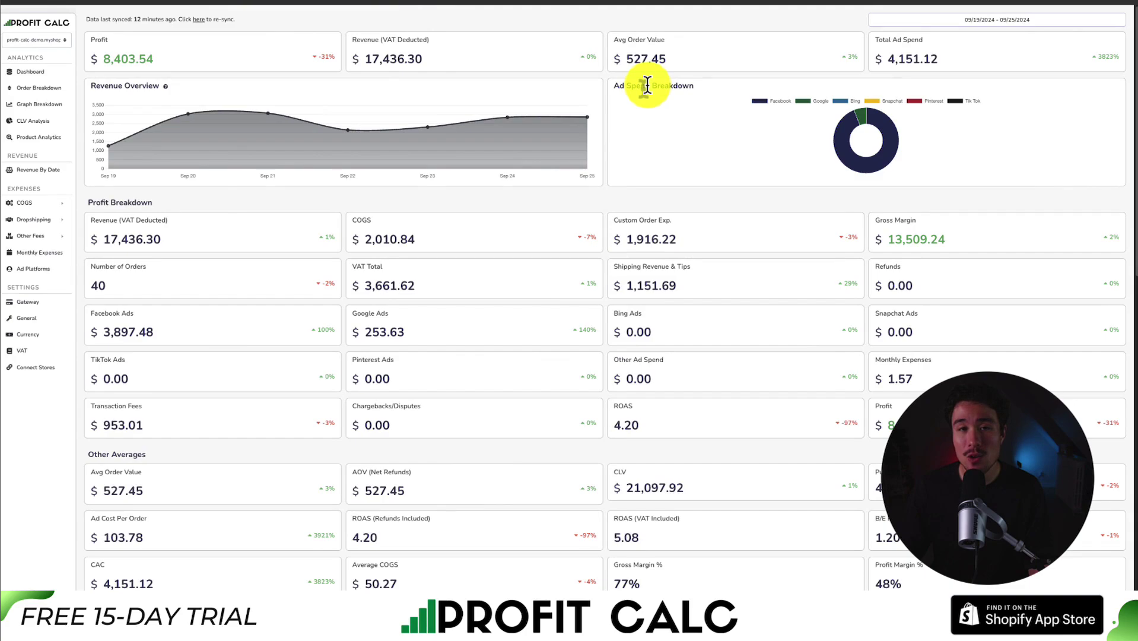
scroll(1130, 101, down, 3)
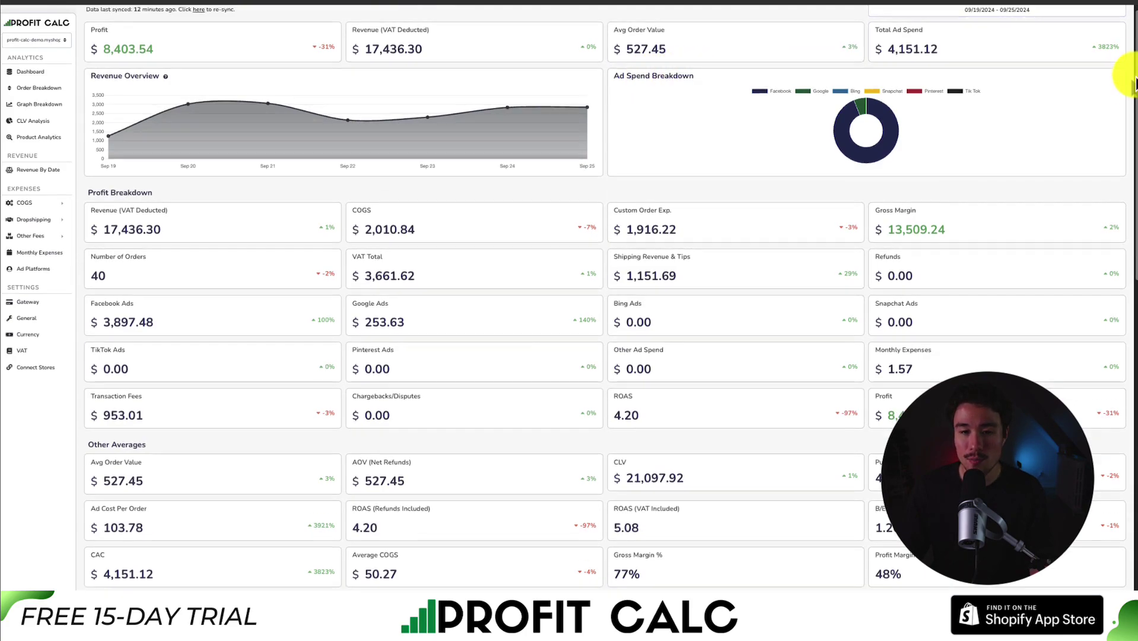
scroll(1130, 101, down, 5)
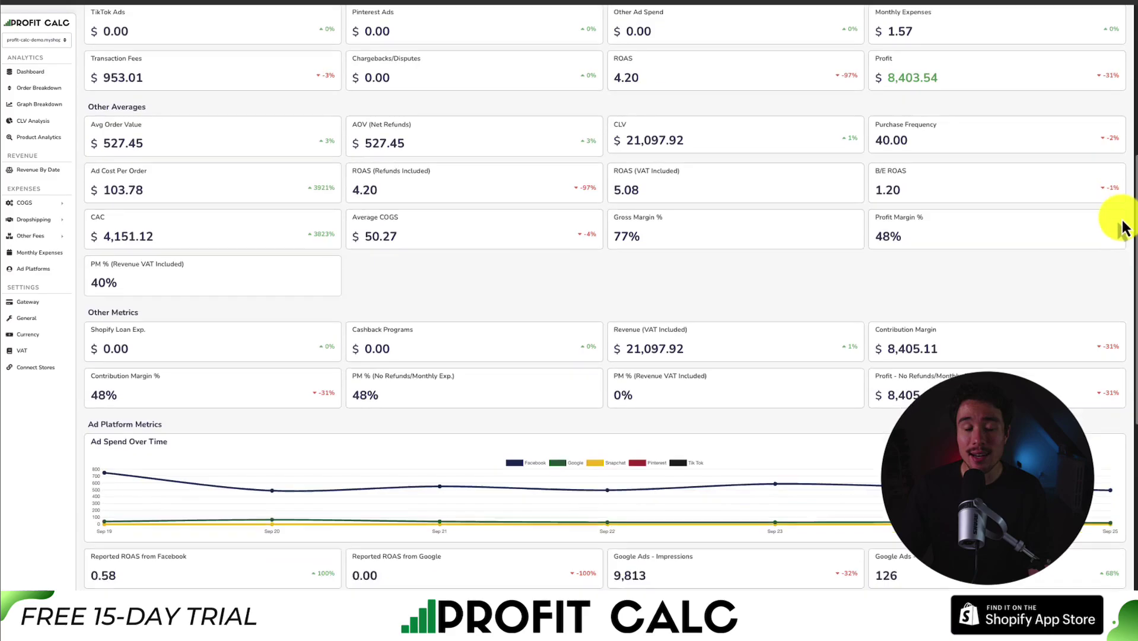
scroll(1119, 267, down, 5)
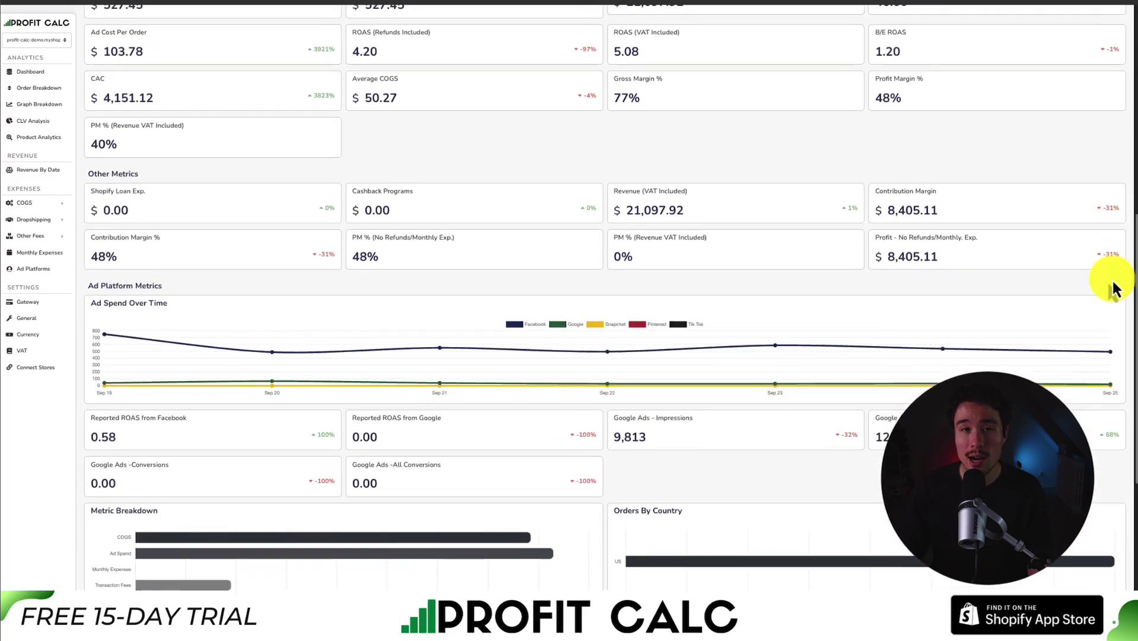
scroll(1116, 386, down, 2)
scroll(1120, 356, up, 6)
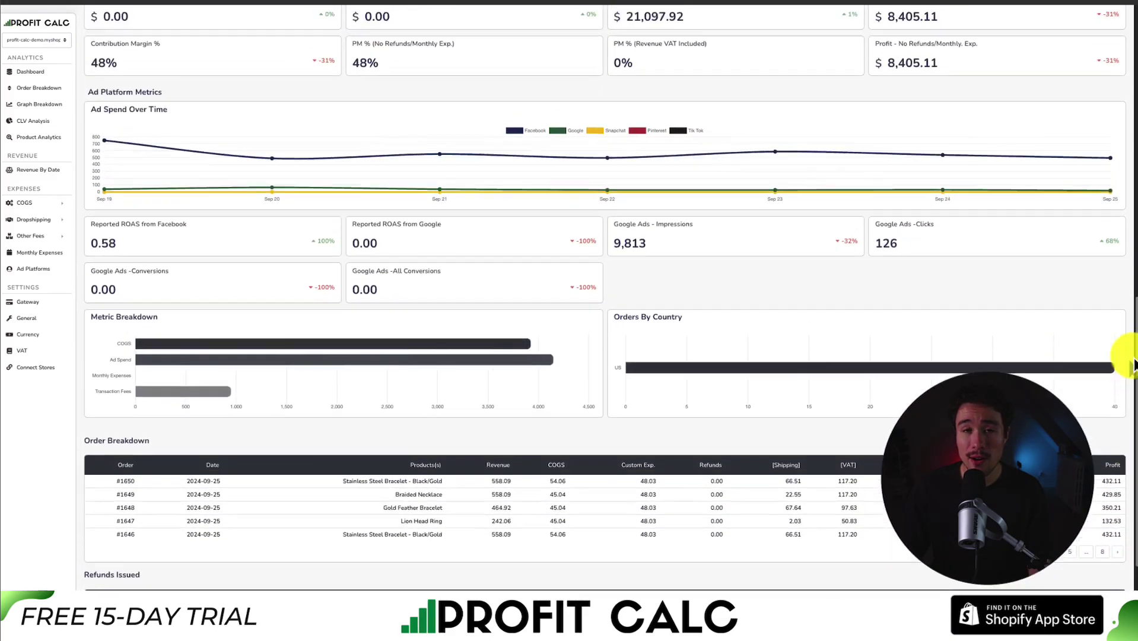
scroll(1124, 237, up, 6)
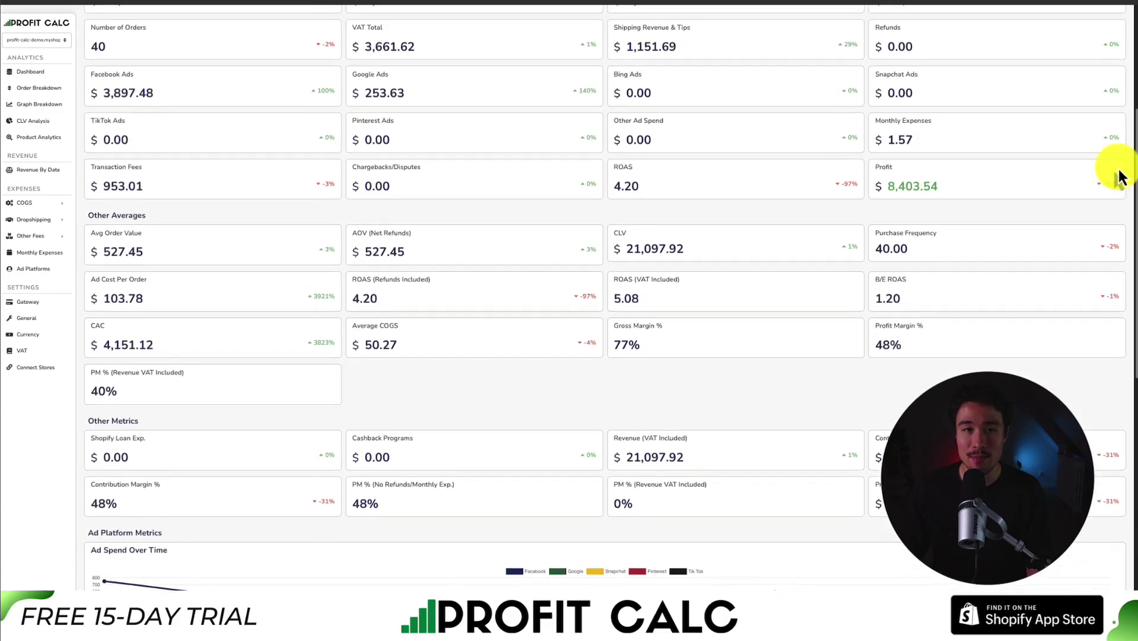
scroll(1104, 95, up, 2)
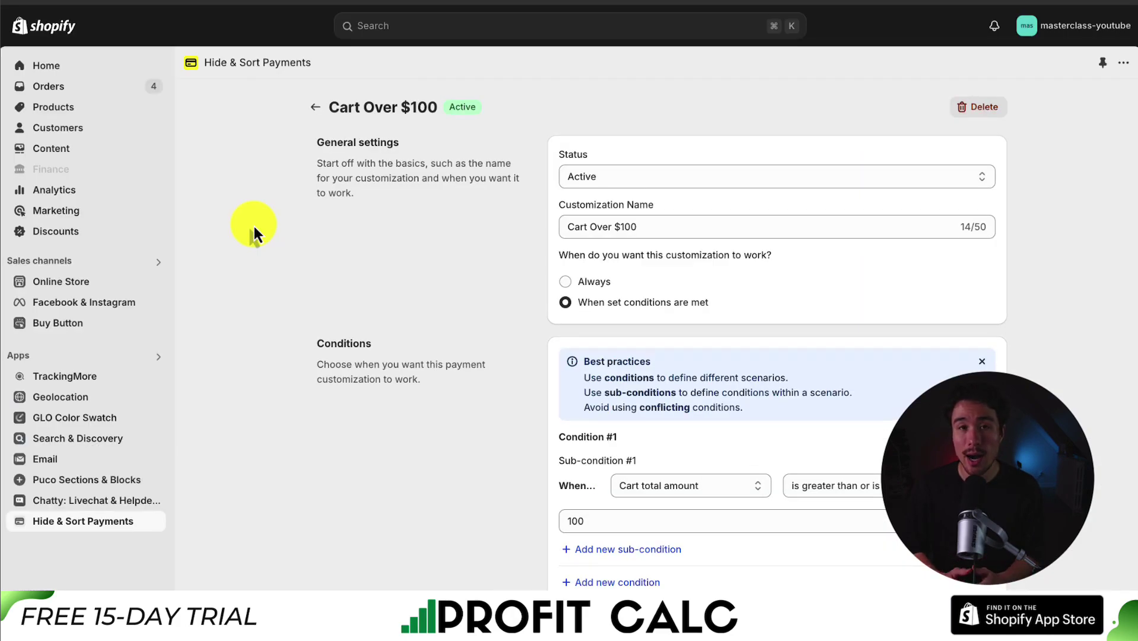
- Scroll down the Cart Over $100 page to review its cart-total condition and COD action
scroll(179, 122, down, 3)
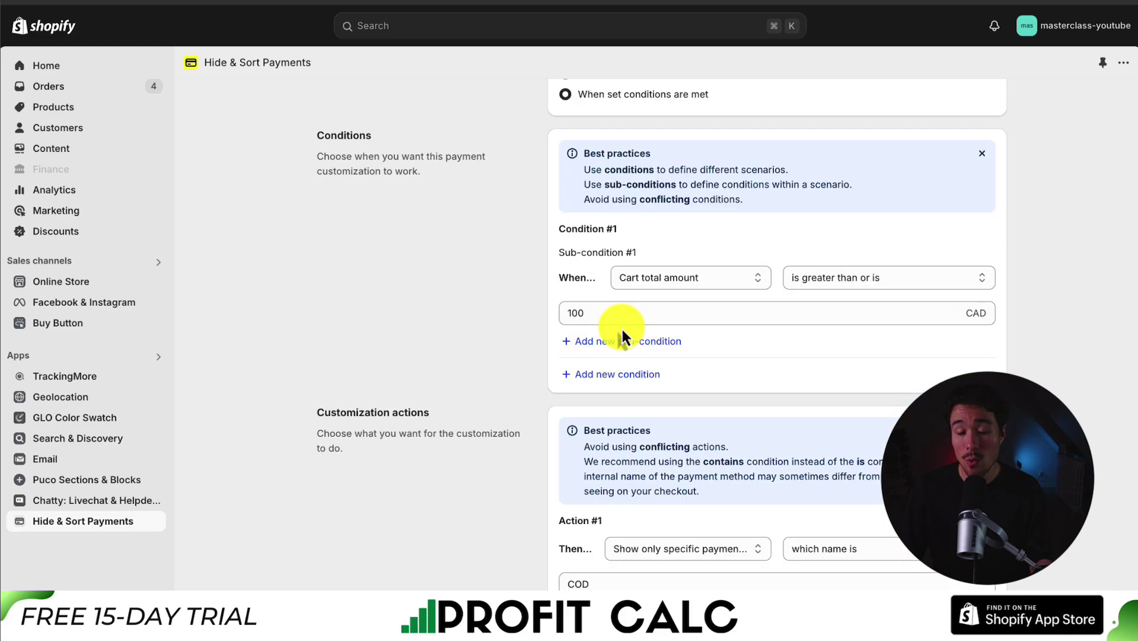